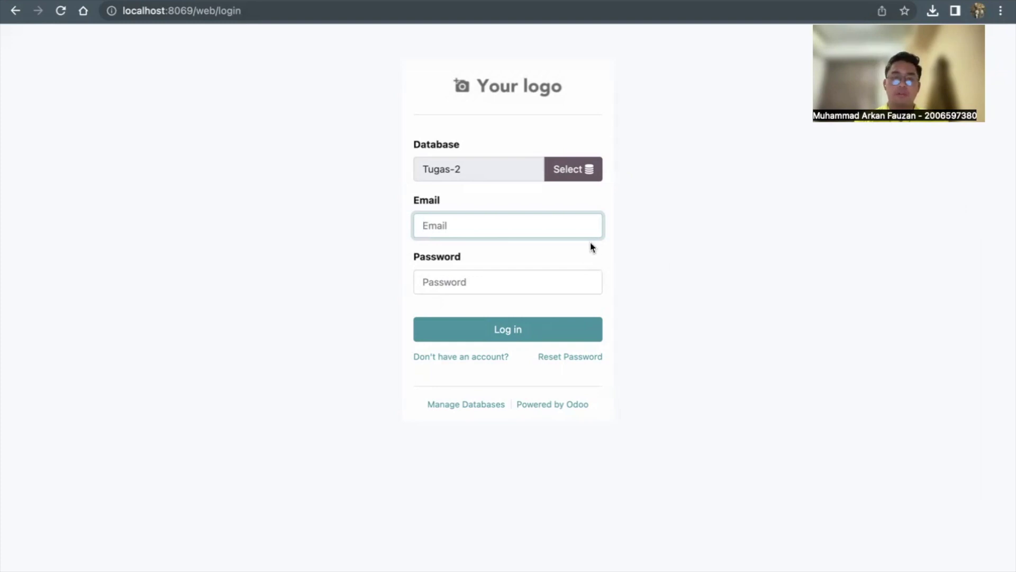
- Log in to the Tugas-2 database with the saved admin login and its password
{"action": "left_click", "coordinate": [557, 231]}
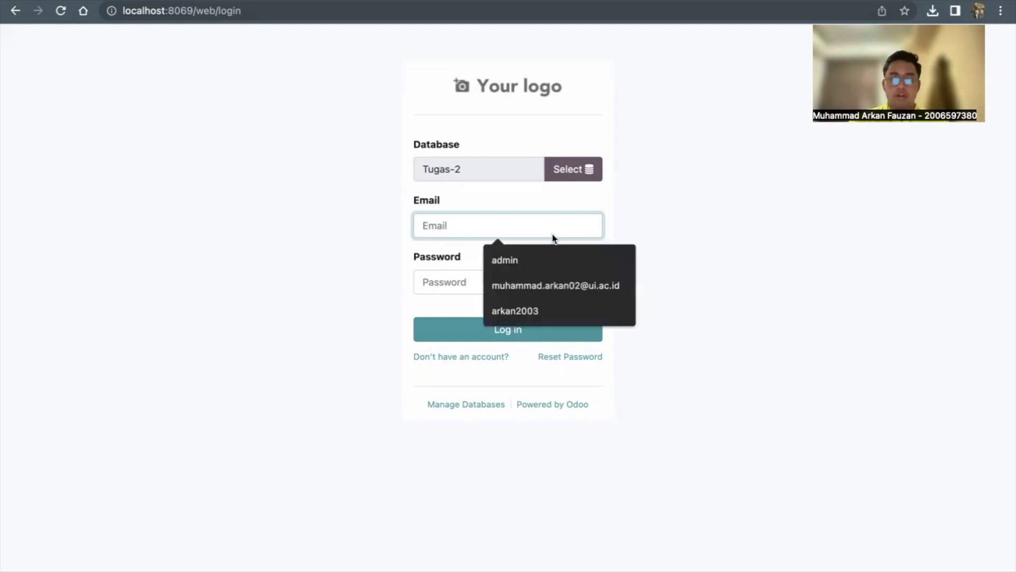
{"action": "left_click", "coordinate": [531, 263]}
{"action": "left_click", "coordinate": [485, 286]}
{"action": "type", "text": "adm"}
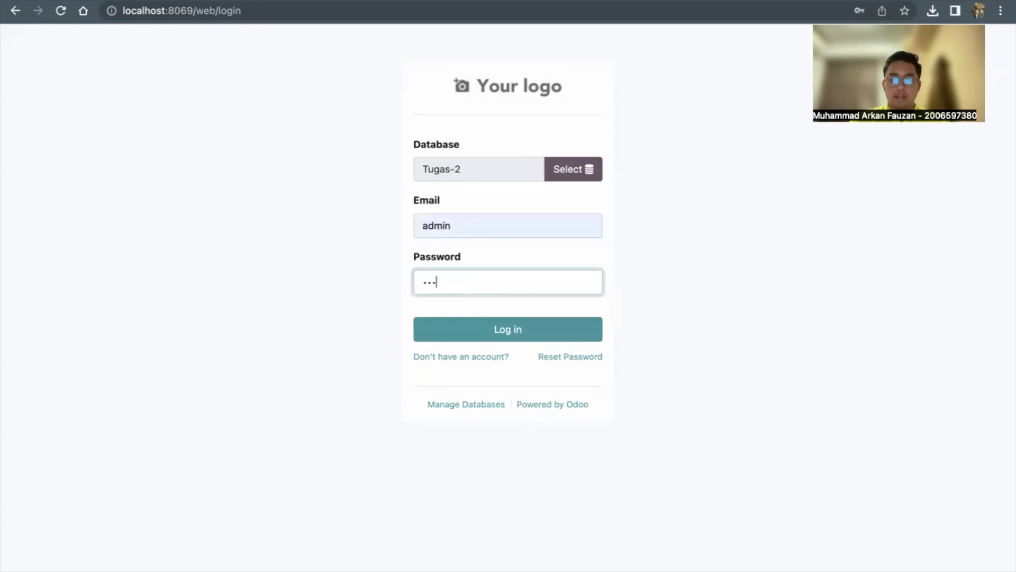
{"action": "left_click", "coordinate": [472, 330]}
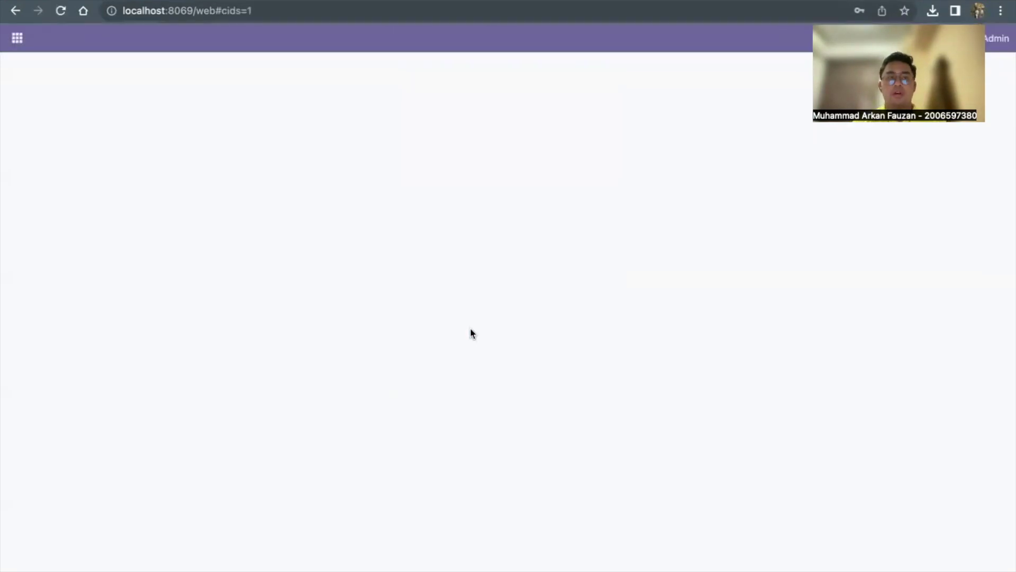
- Dismiss Chrome's password warnings and go to Odoo's Apps page
{"action": "left_click", "coordinate": [642, 209]}
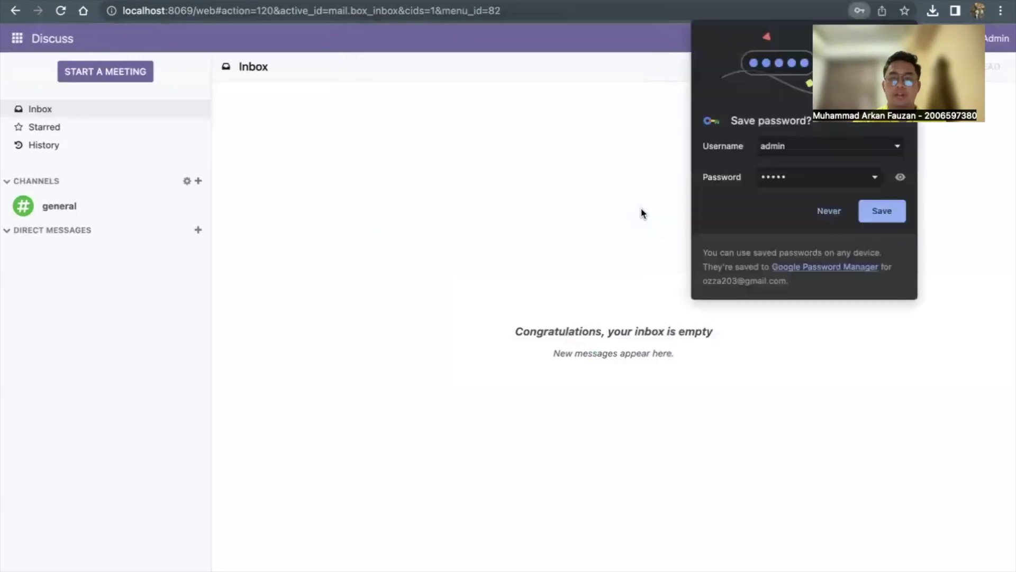
{"action": "left_click", "coordinate": [834, 210]}
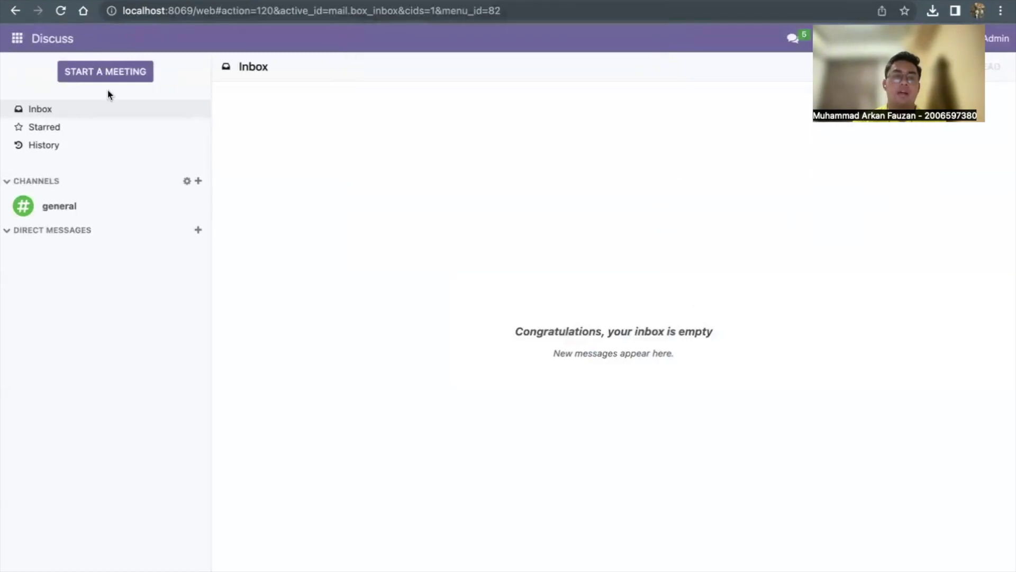
{"action": "left_click", "coordinate": [20, 46]}
{"action": "left_click", "coordinate": [30, 157]}
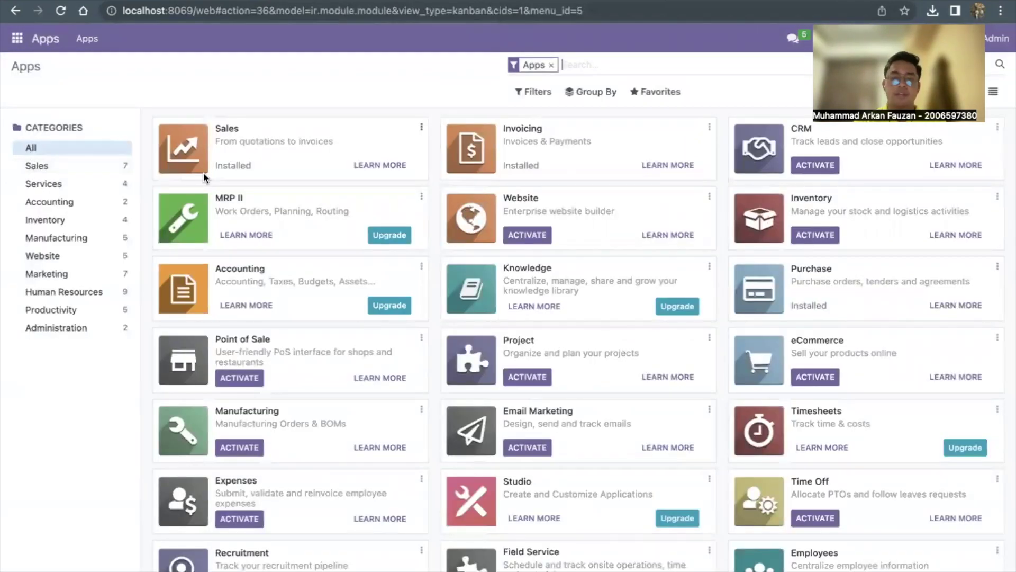
- Show the Sales Orders > Customers list, then open a new browser tab
{"action": "left_click", "coordinate": [17, 38]}
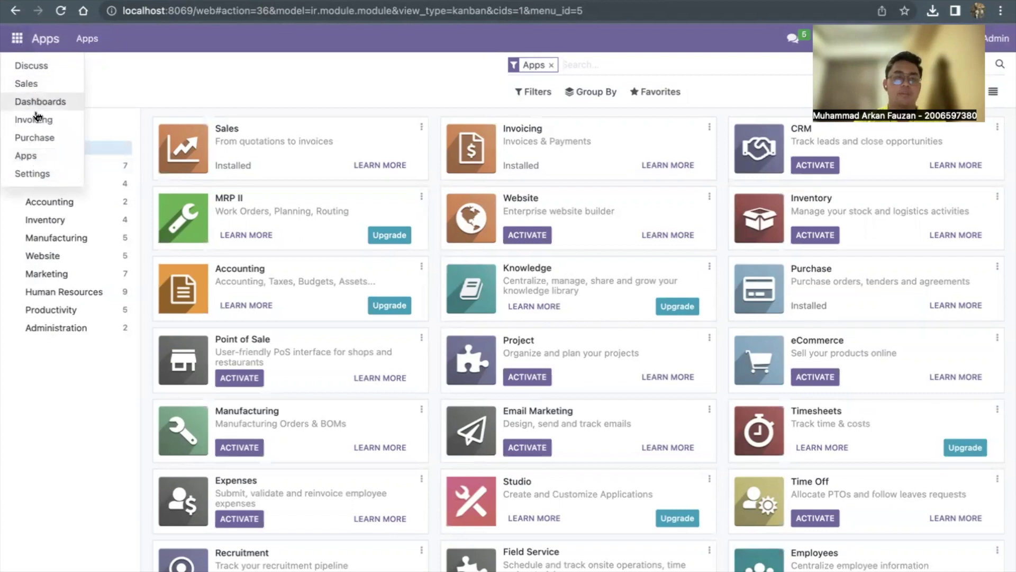
{"action": "left_click", "coordinate": [40, 85]}
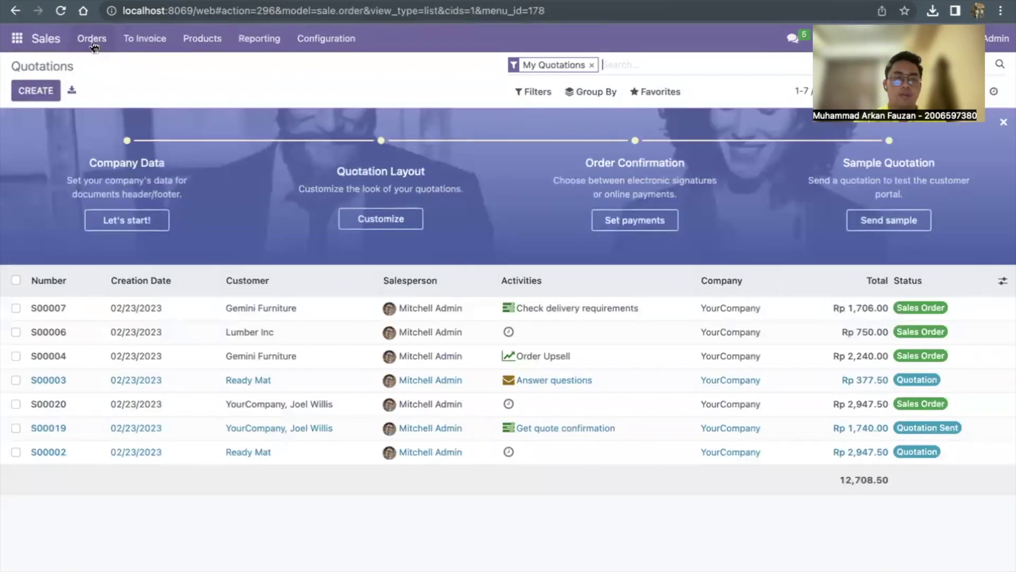
{"action": "left_click", "coordinate": [93, 39]}
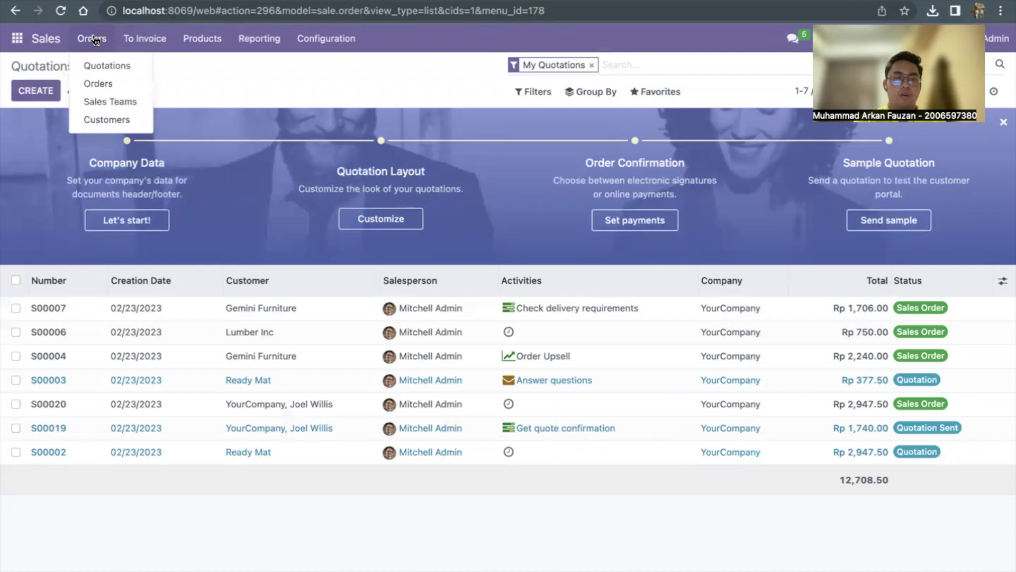
{"action": "left_click", "coordinate": [104, 121]}
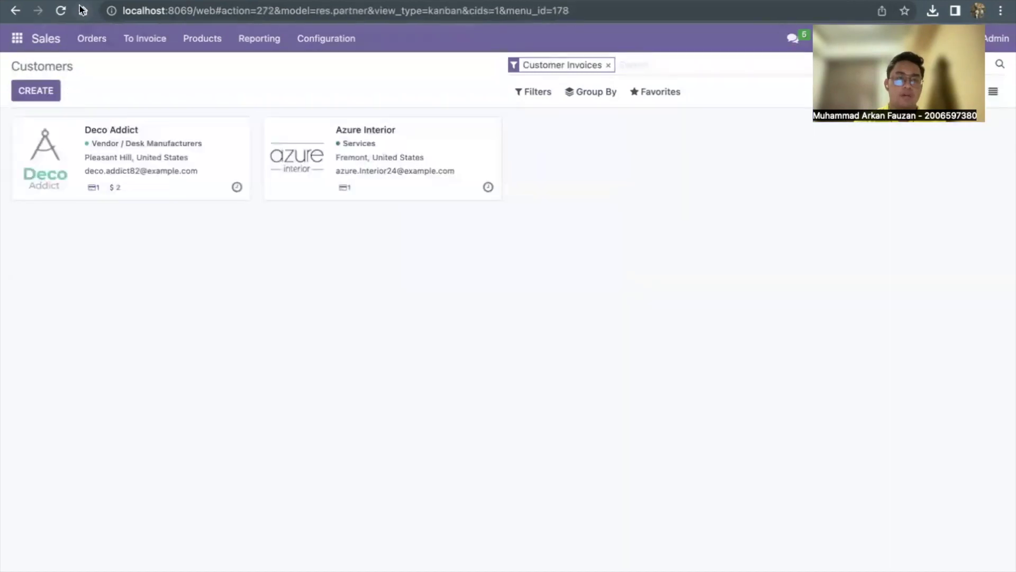
{"action": "right_click", "coordinate": [60, 1]}
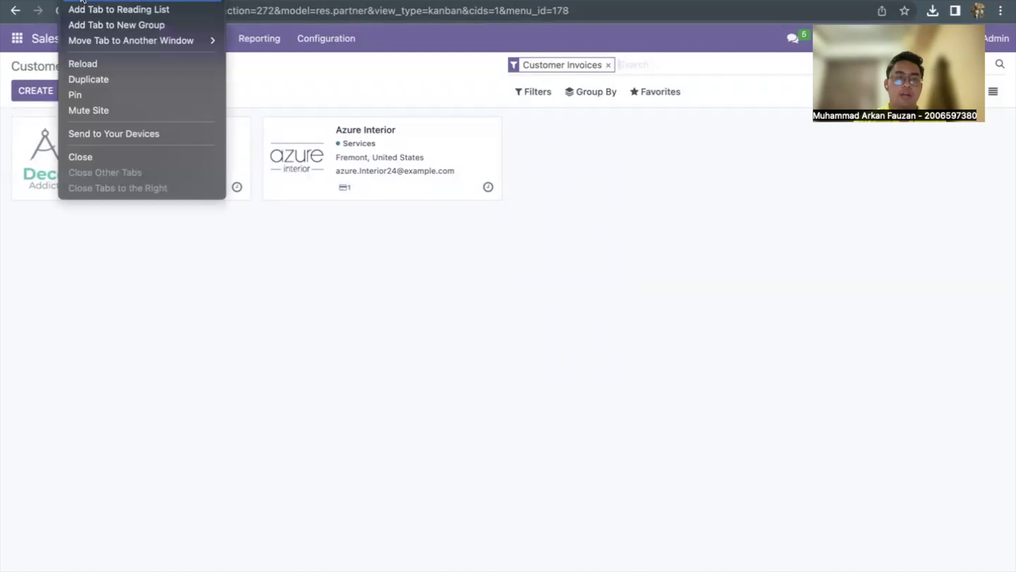
{"action": "key", "text": "super+t"}
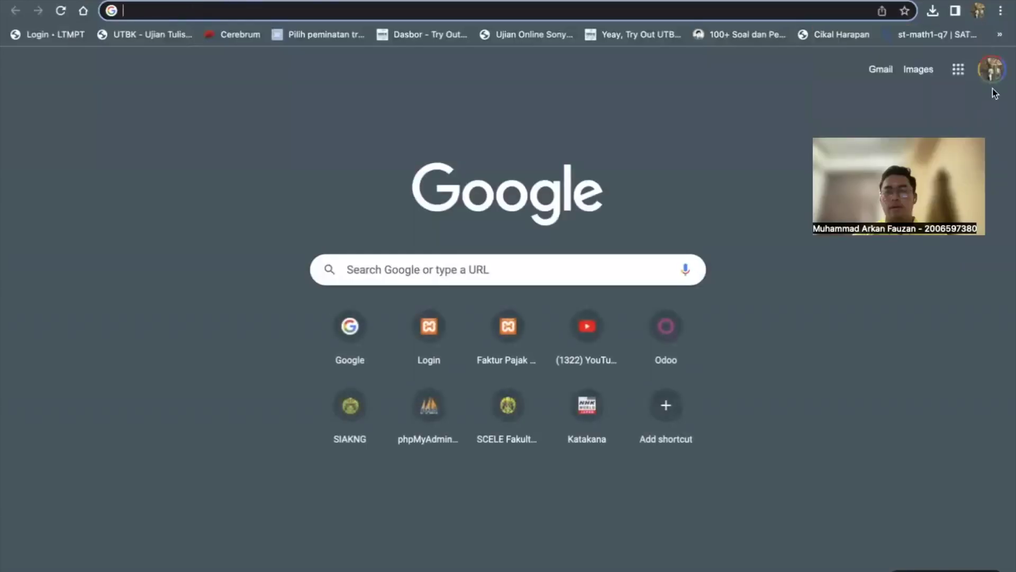
- Load the local Odoo instance from the bookmarks overflow menu in the new tab
{"action": "left_click", "coordinate": [998, 36]}
{"action": "scroll", "coordinate": [868, 370], "scroll_direction": "down", "scroll_amount": 2}
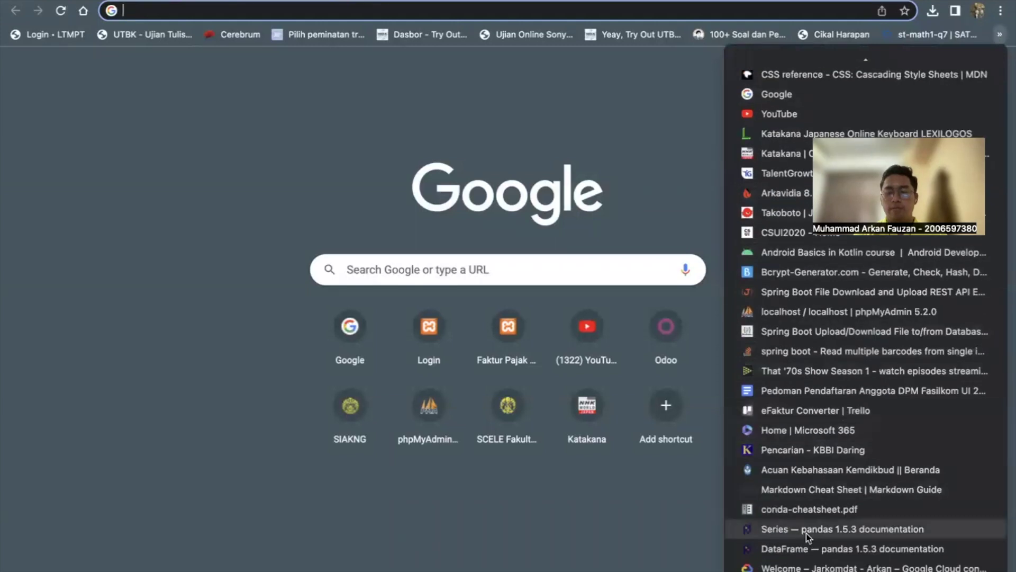
{"action": "left_click", "coordinate": [868, 551]}
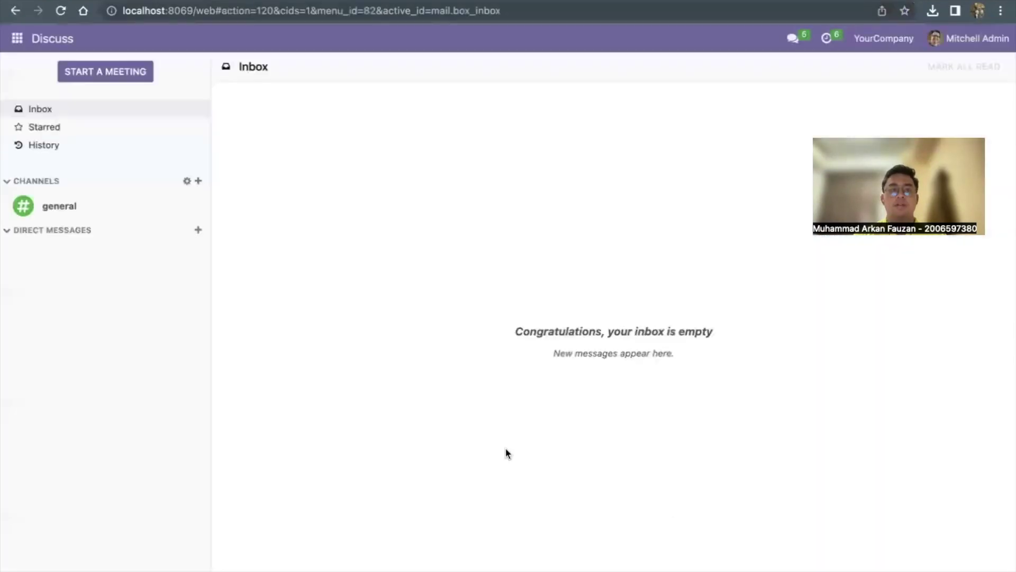
- Show the Purchase app's Orders > Vendors list
{"action": "left_click", "coordinate": [17, 39]}
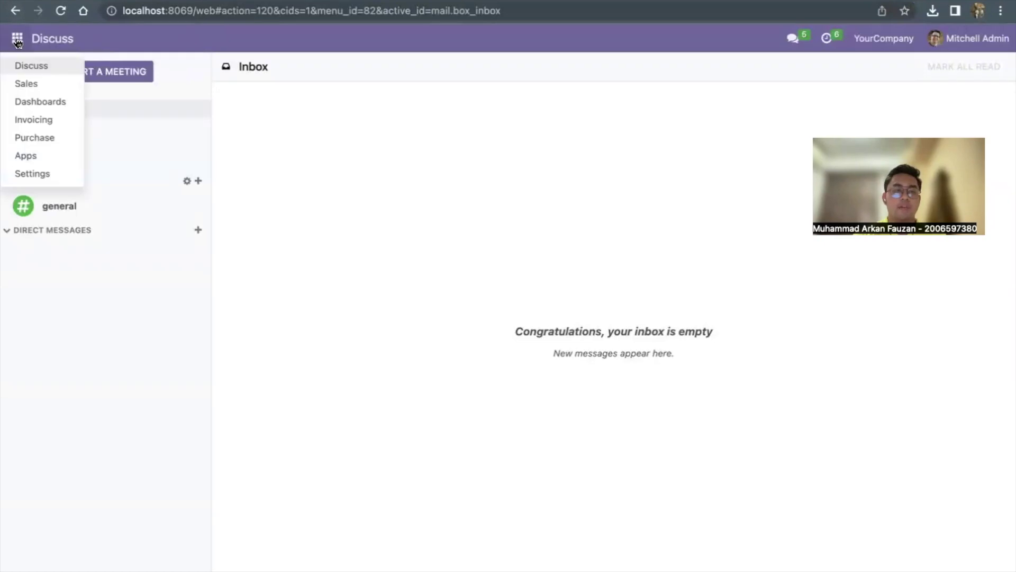
{"action": "left_click", "coordinate": [41, 139]}
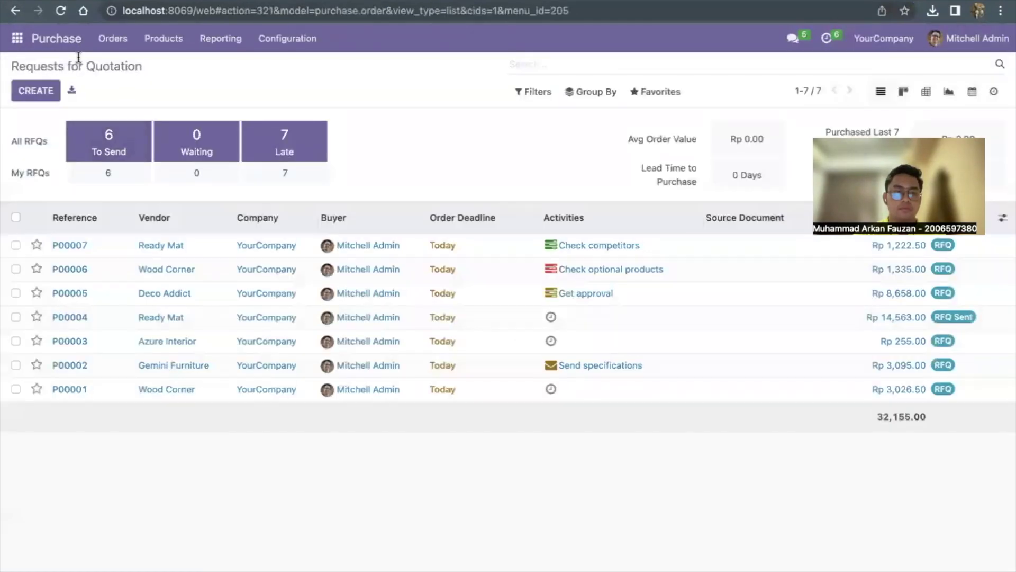
{"action": "left_click", "coordinate": [110, 45]}
{"action": "left_click", "coordinate": [120, 101]}
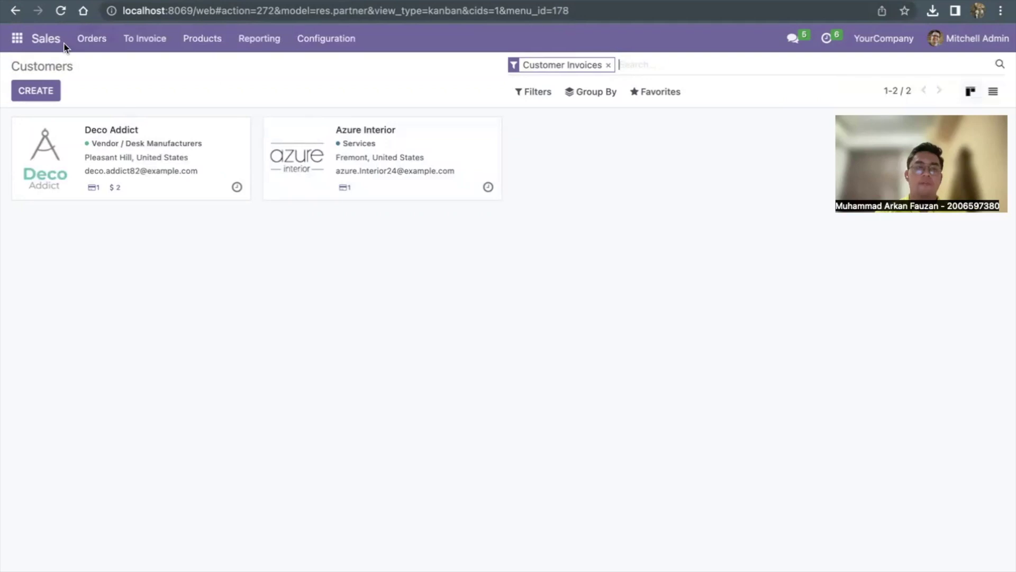
- Go to Settings and scroll to Developer Tools to activate developer mode
{"action": "left_click", "coordinate": [17, 41]}
{"action": "left_click", "coordinate": [43, 176]}
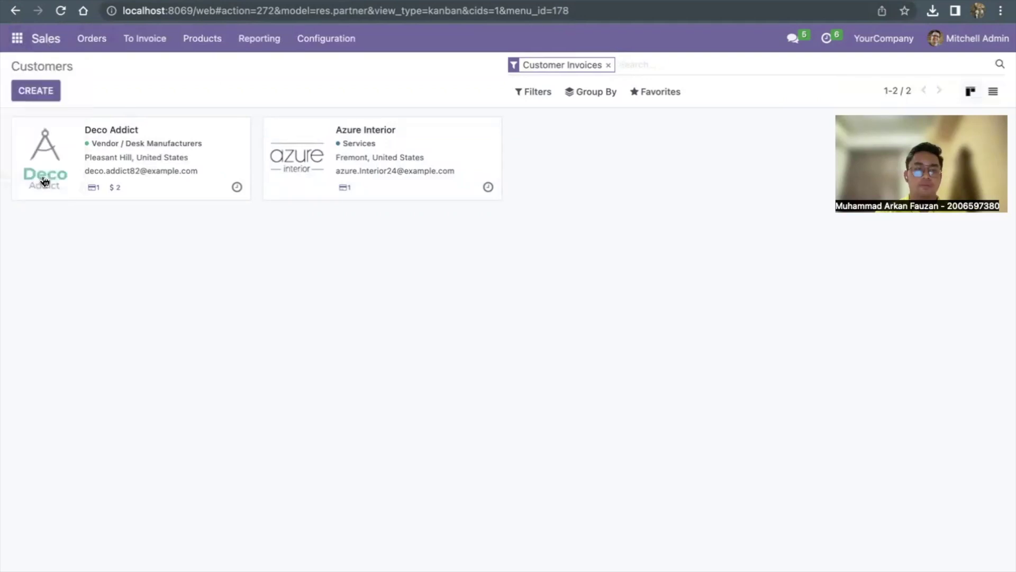
{"action": "scroll", "coordinate": [383, 271], "scroll_direction": "down", "scroll_amount": 15}
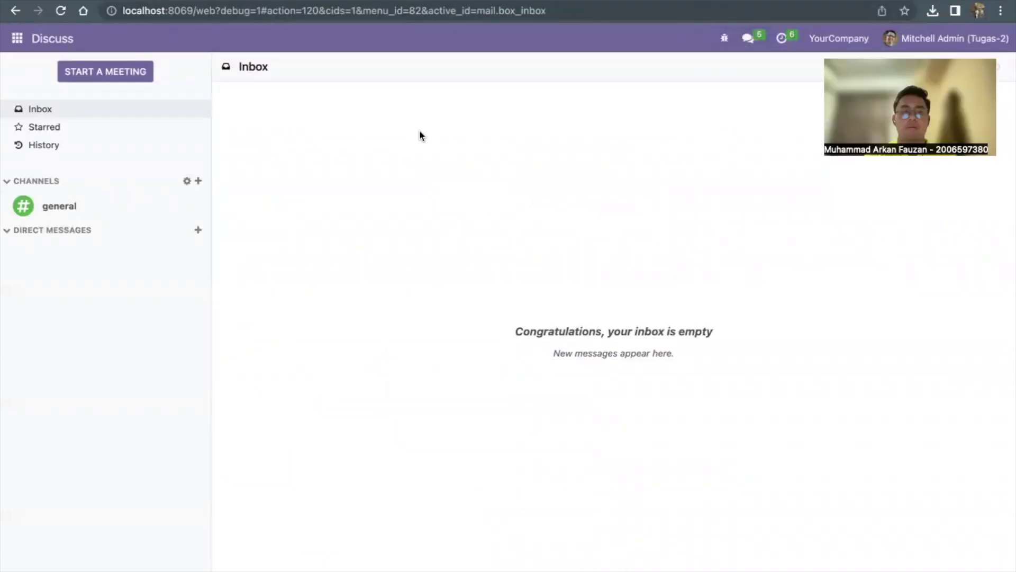
- Show the Sales Orders > Customers list again in debug mode
{"action": "left_click", "coordinate": [18, 43]}
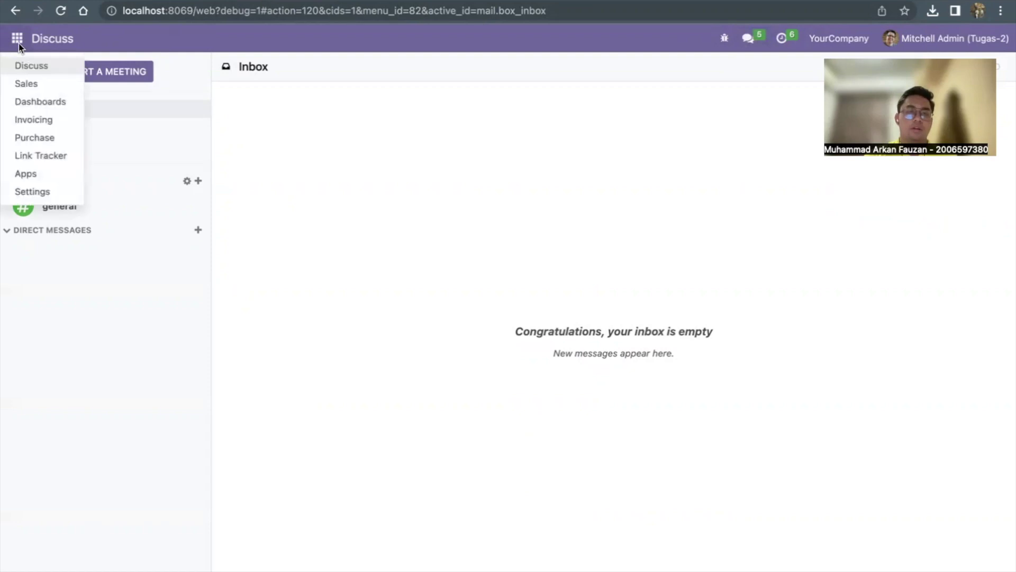
{"action": "left_click", "coordinate": [29, 84]}
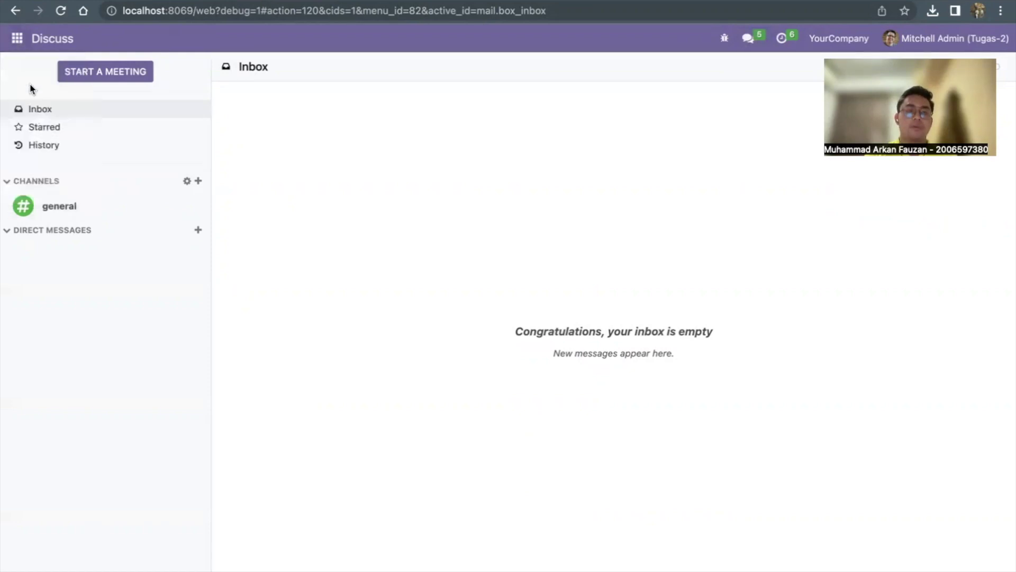
{"action": "left_click", "coordinate": [96, 40]}
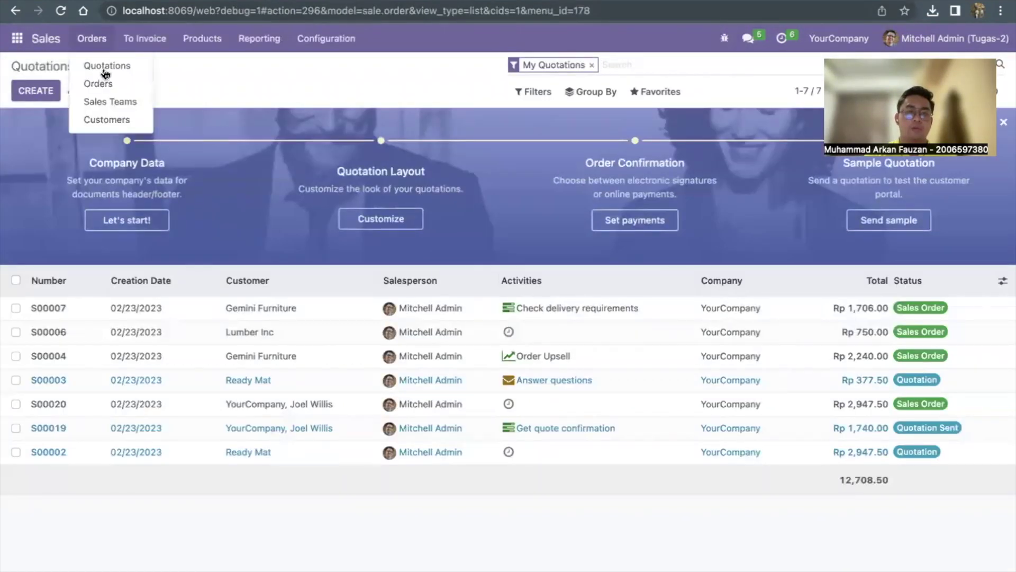
{"action": "left_click", "coordinate": [109, 117]}
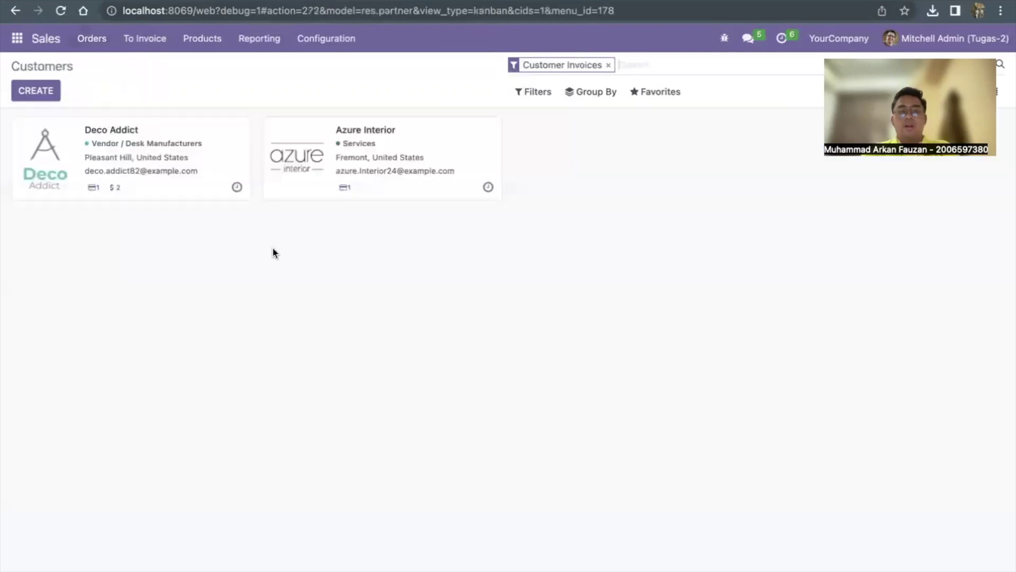
- Show Azure Interior's customer record on its Sales & Purchase tab
{"action": "left_click", "coordinate": [378, 137]}
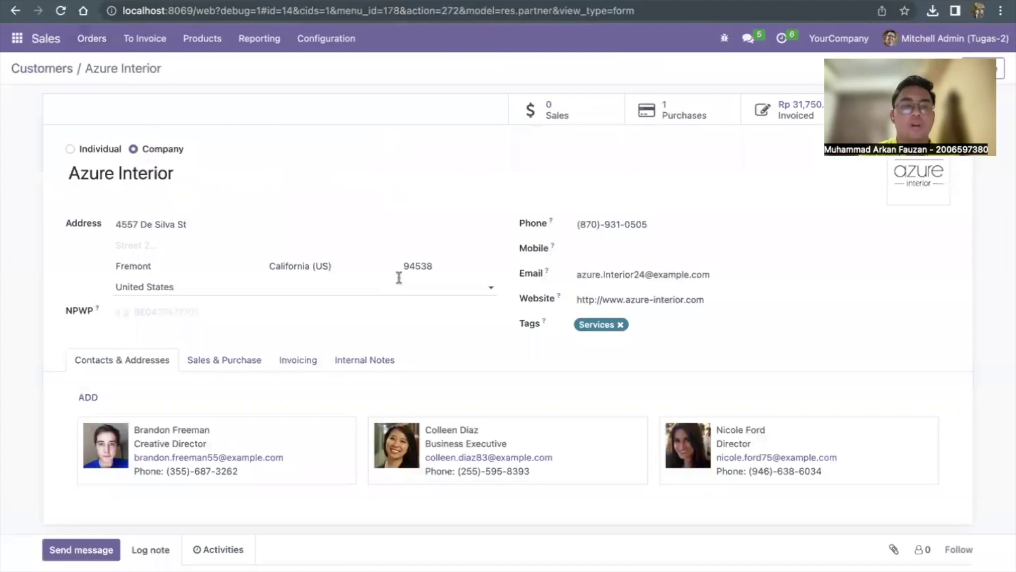
{"action": "scroll", "coordinate": [399, 273], "scroll_direction": "down", "scroll_amount": 1}
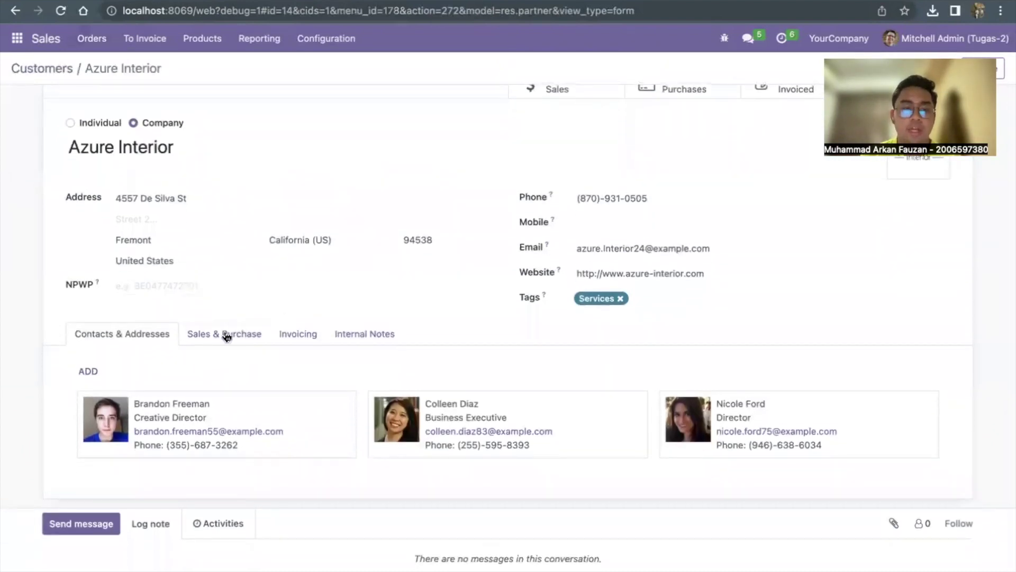
{"action": "left_click", "coordinate": [218, 335]}
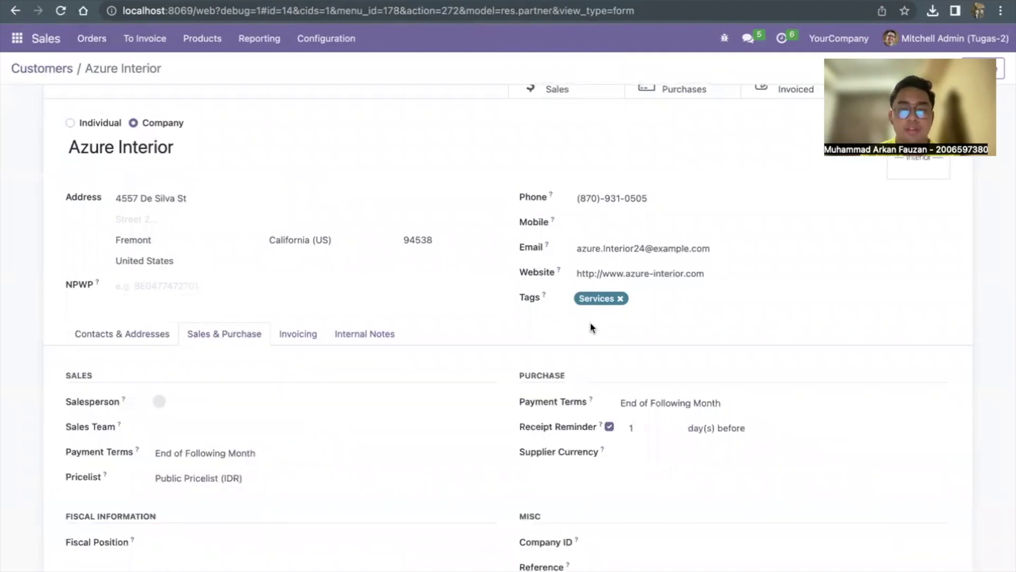
{"action": "scroll", "coordinate": [566, 328], "scroll_direction": "down", "scroll_amount": 1}
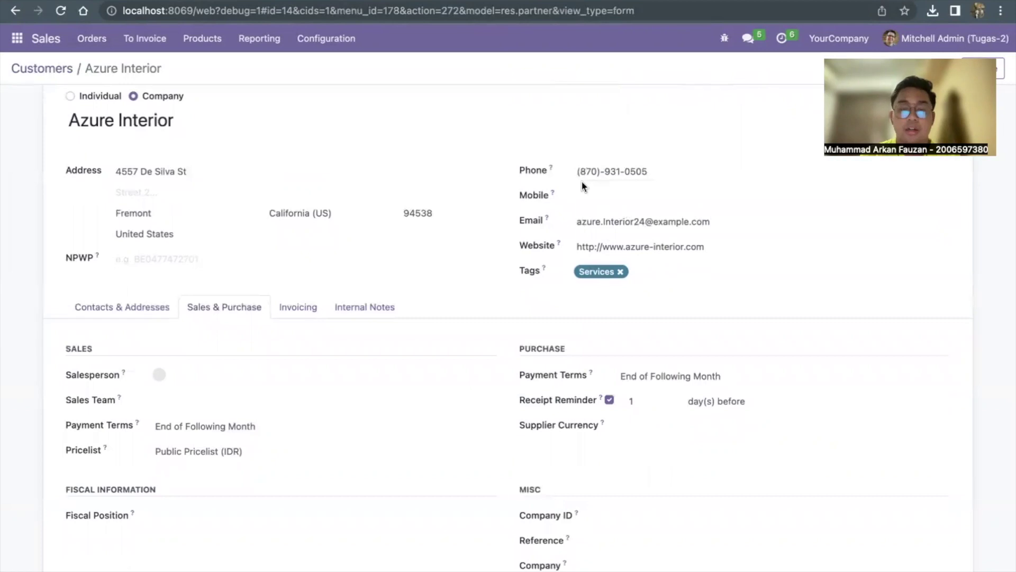
- Edit the partner form view's architecture and select the Sales & Purchase page title in the XML
{"action": "left_click", "coordinate": [725, 40]}
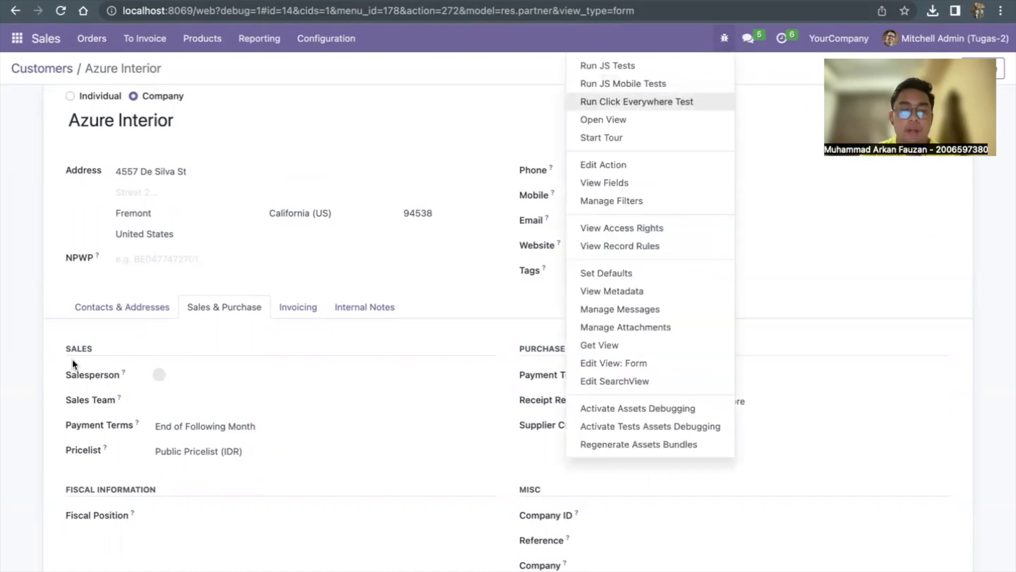
{"action": "left_click", "coordinate": [633, 366]}
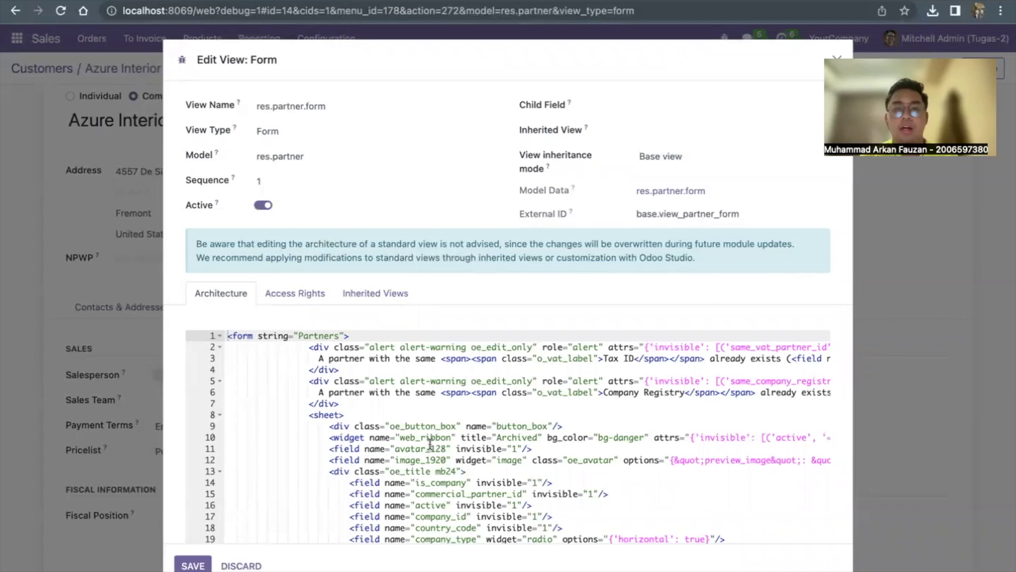
{"action": "scroll", "coordinate": [430, 443], "scroll_direction": "down", "scroll_amount": 5}
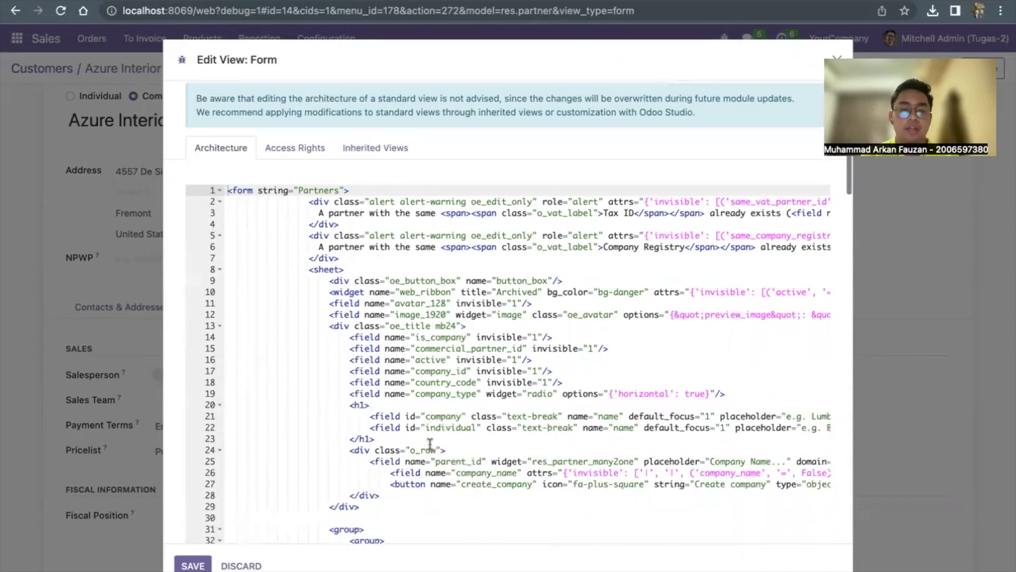
{"action": "scroll", "coordinate": [430, 444], "scroll_direction": "down", "scroll_amount": 1}
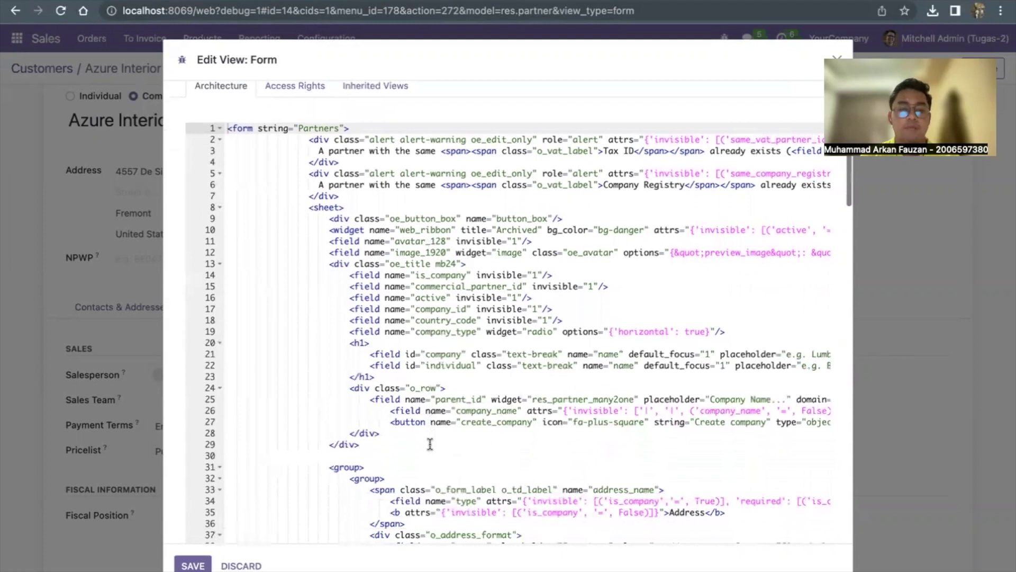
{"action": "scroll", "coordinate": [430, 444], "scroll_direction": "down", "scroll_amount": 20}
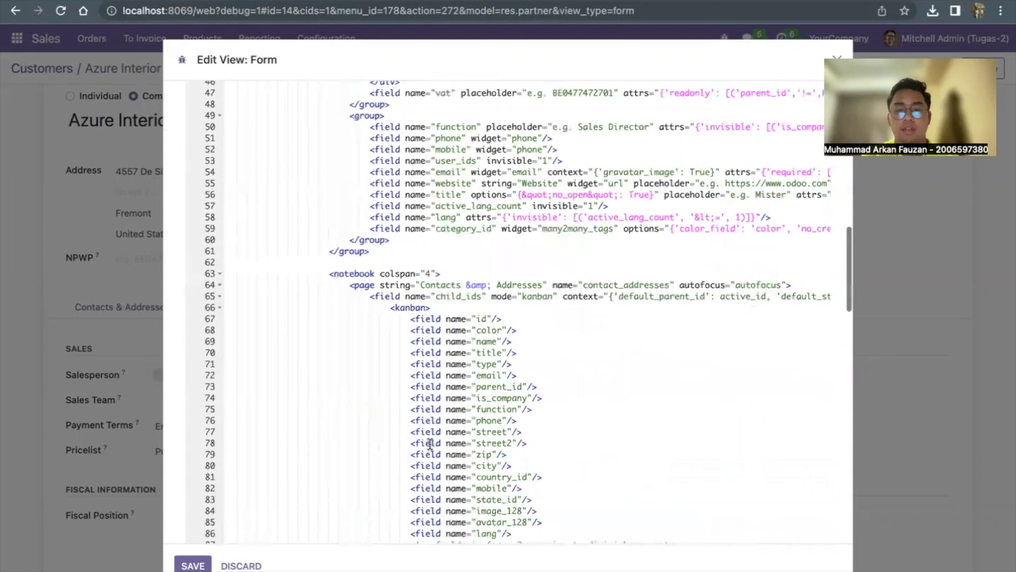
{"action": "scroll", "coordinate": [430, 444], "scroll_direction": "down", "scroll_amount": 12}
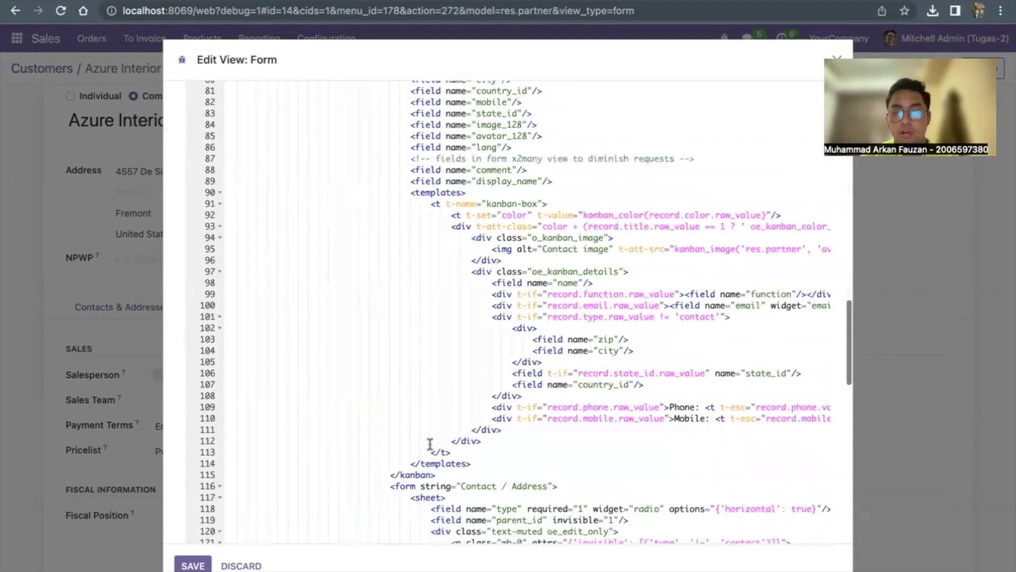
{"action": "scroll", "coordinate": [429, 444], "scroll_direction": "down", "scroll_amount": 12}
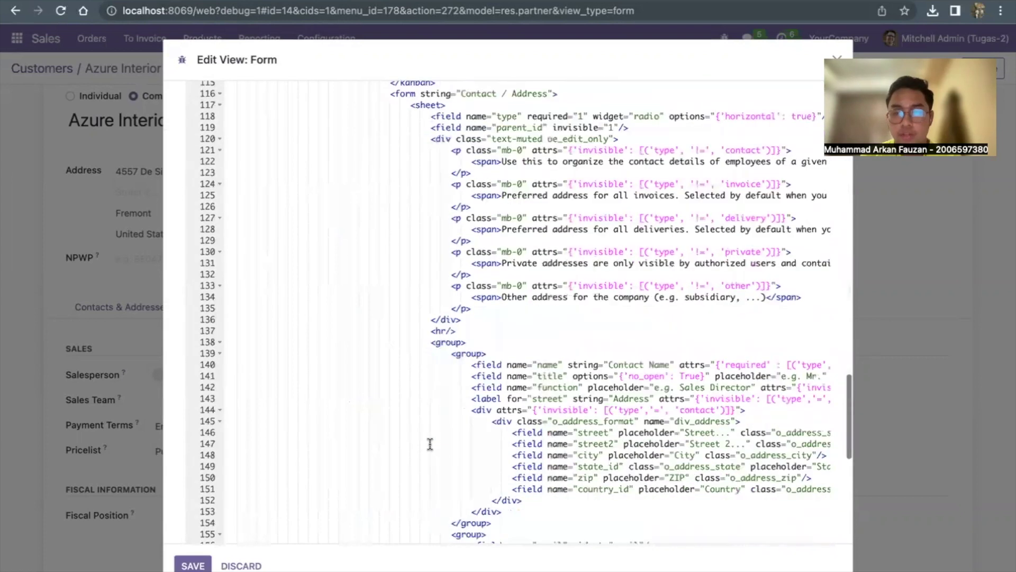
{"action": "scroll", "coordinate": [430, 443], "scroll_direction": "down", "scroll_amount": 5}
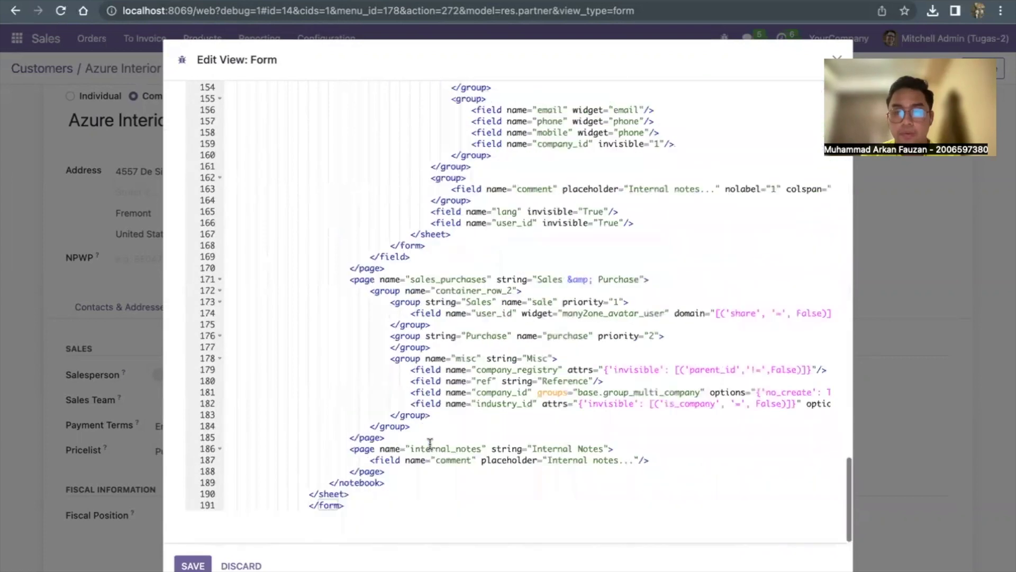
{"action": "scroll", "coordinate": [574, 367], "scroll_direction": "right", "scroll_amount": 3}
{"action": "left_click_drag", "start_coordinate": [467, 279], "coordinate": [572, 279]}
- Insert blank lines below the user_id field and inside the Purchase group's opening line
{"action": "left_click", "coordinate": [619, 279]}
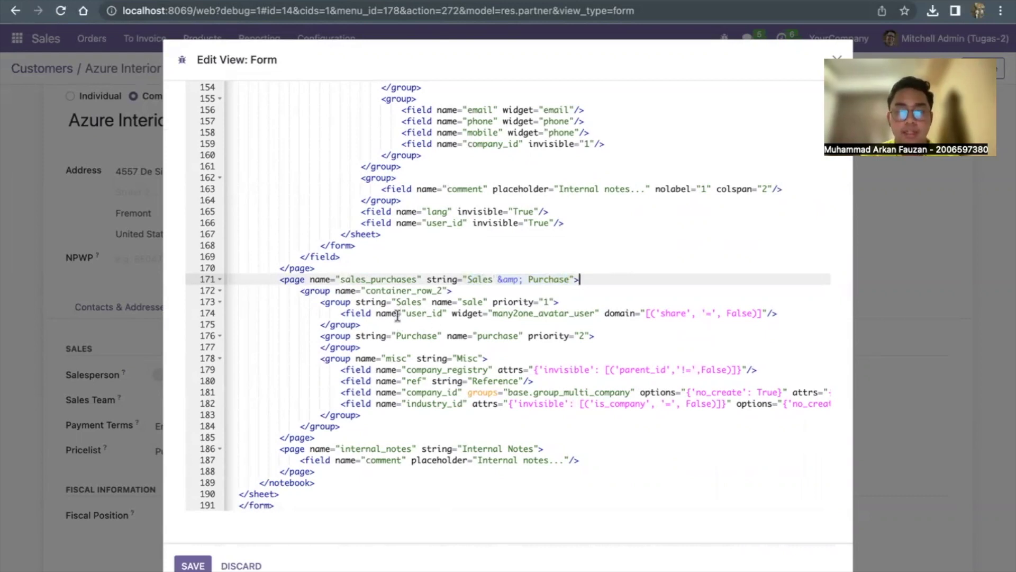
{"action": "left_click", "coordinate": [791, 314]}
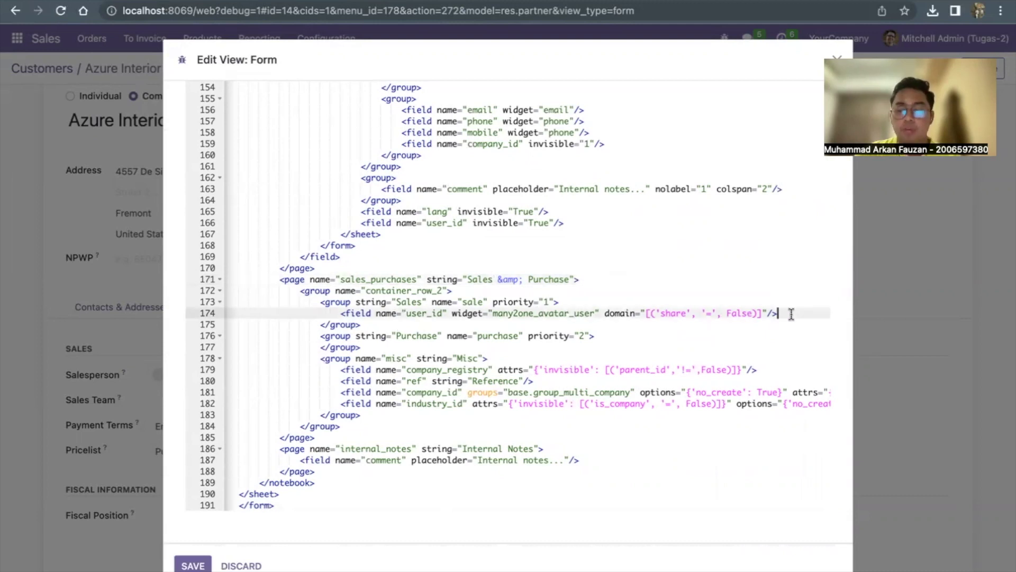
{"action": "key", "text": "Return"}
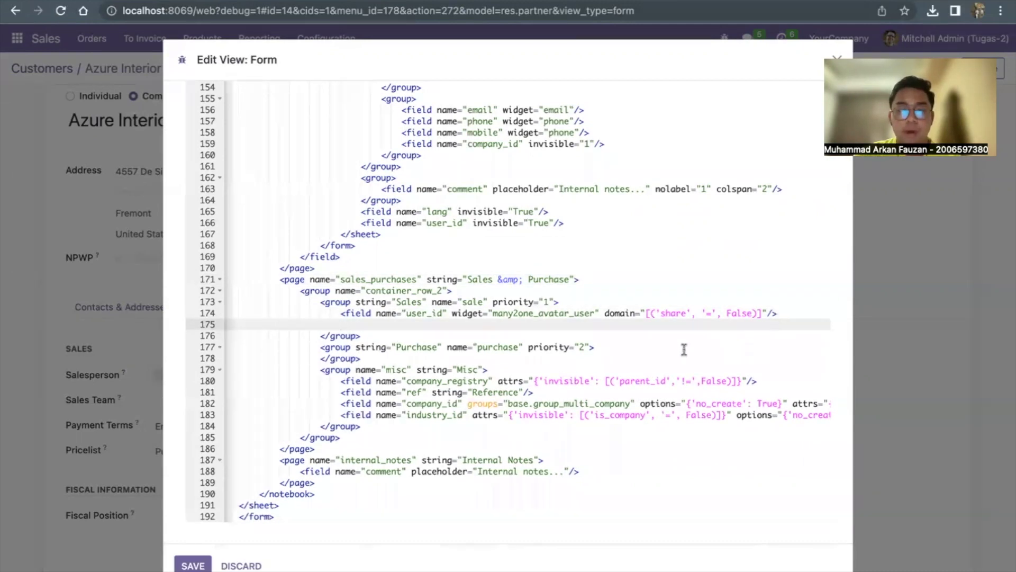
{"action": "left_click", "coordinate": [603, 350]}
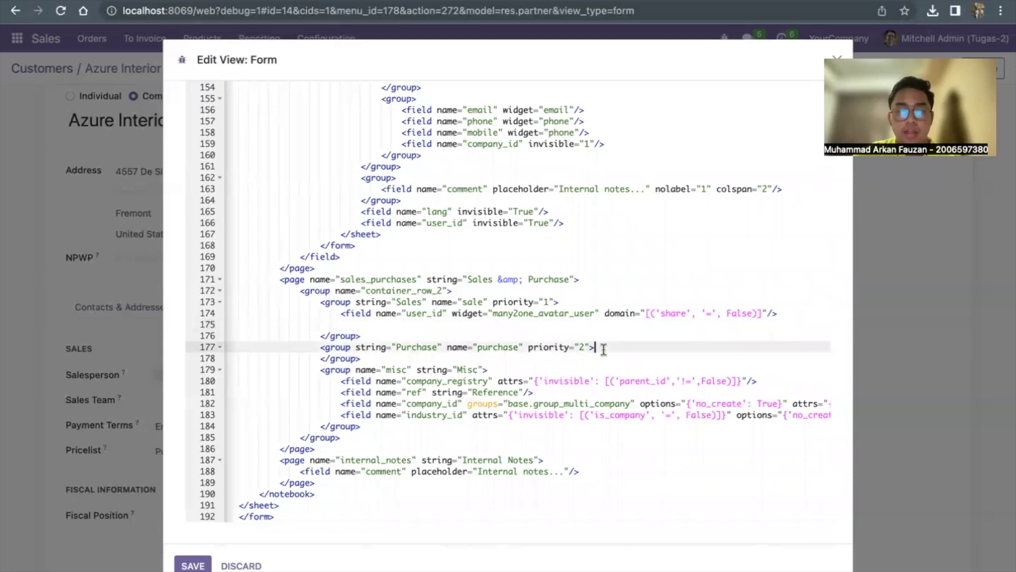
{"action": "key", "text": "Return"}
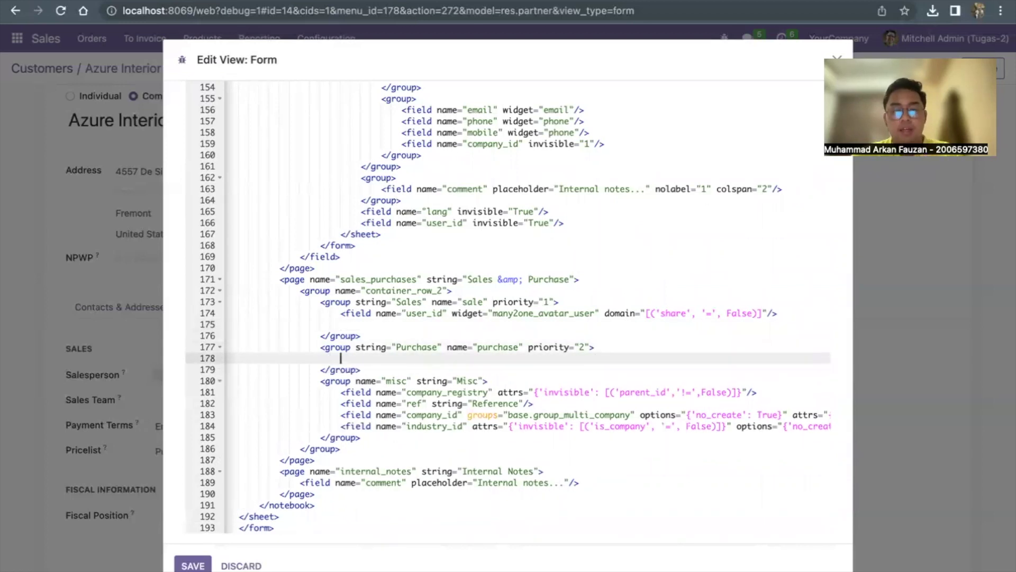
{"action": "left_click", "coordinate": [352, 324]}
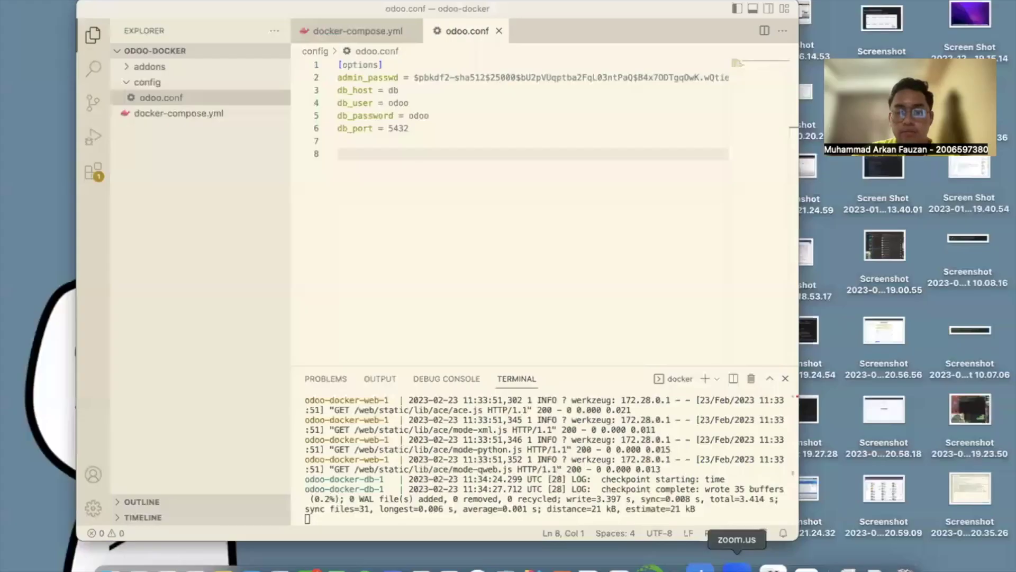
- Copy the customer_rank field tag from the note and paste it into the Sales group
{"action": "left_click", "coordinate": [766, 567]}
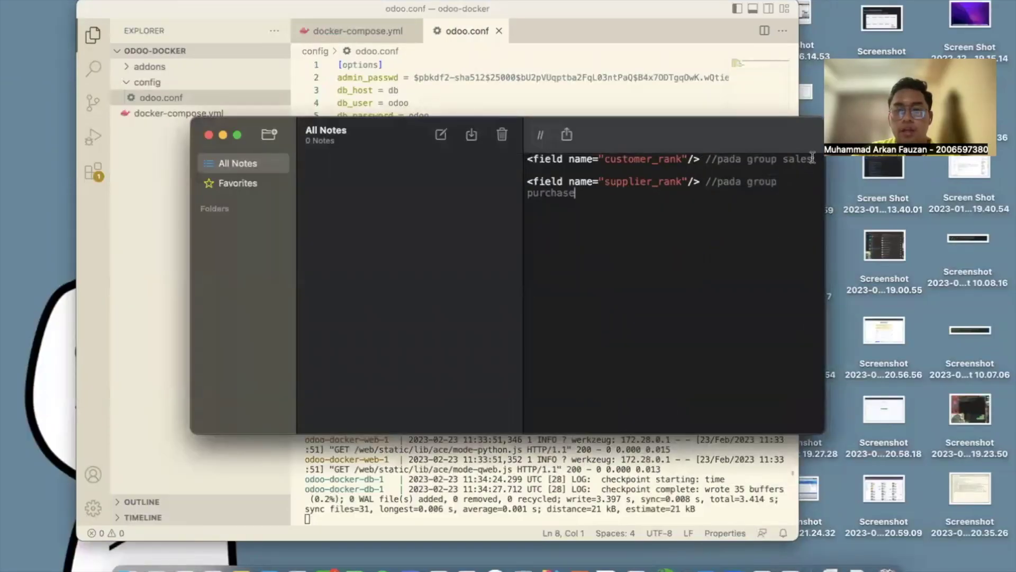
{"action": "left_click_drag", "start_coordinate": [815, 159], "coordinate": [525, 161]}
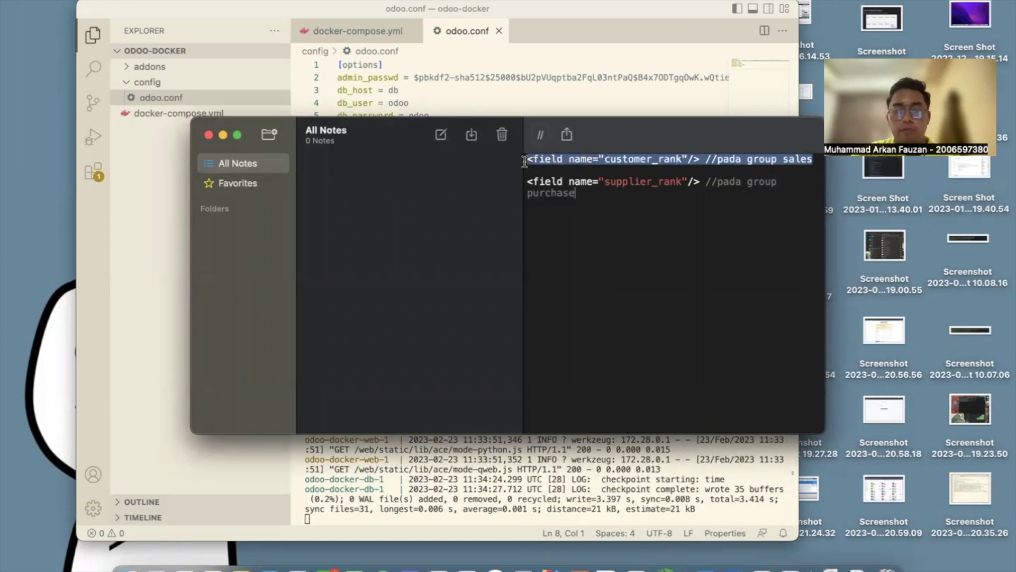
{"action": "left_click", "coordinate": [770, 165]}
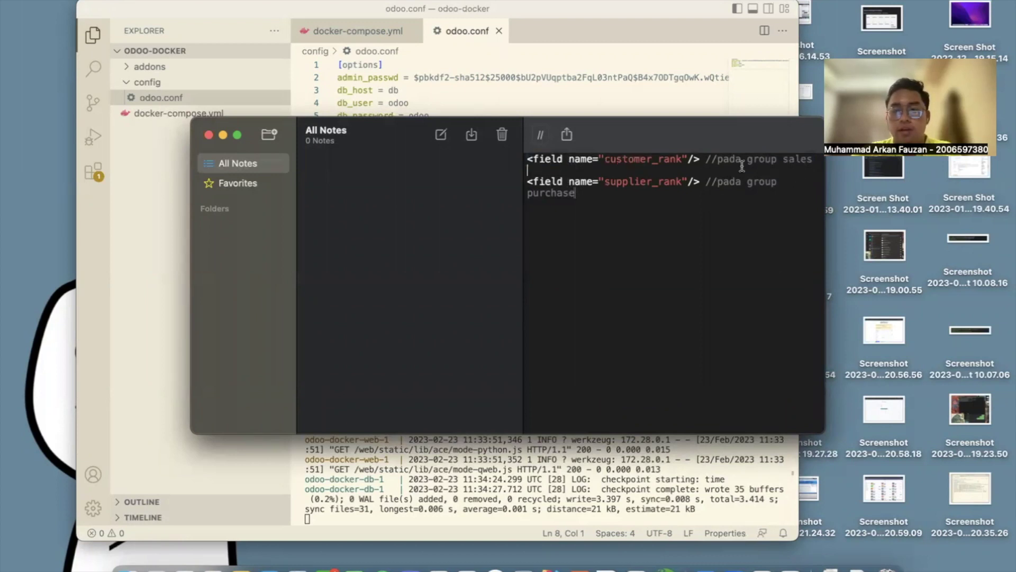
{"action": "left_click_drag", "start_coordinate": [701, 159], "coordinate": [520, 159]}
{"action": "key", "text": "super+c"}
{"action": "key", "text": "ctrl+Right"}
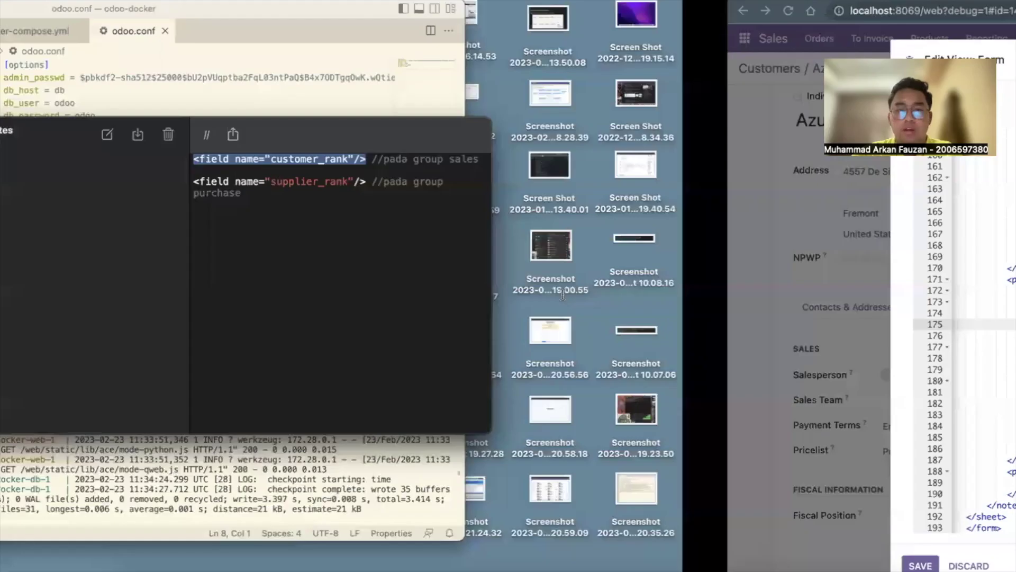
{"action": "key", "text": "super+v"}
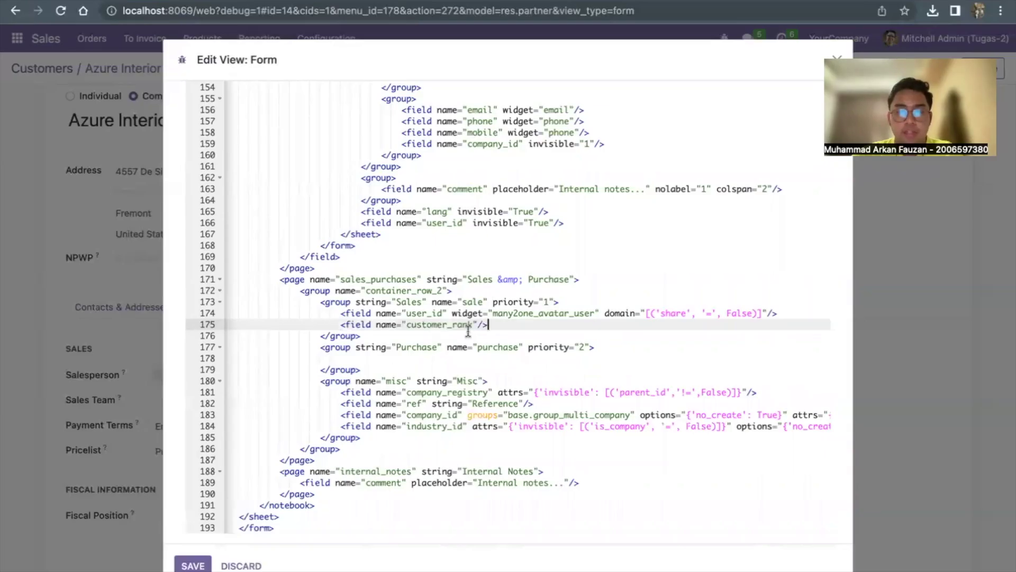
- Copy the supplier_rank field tag from the note and paste it into the Purchase group
{"action": "key", "text": "ctrl+Left"}
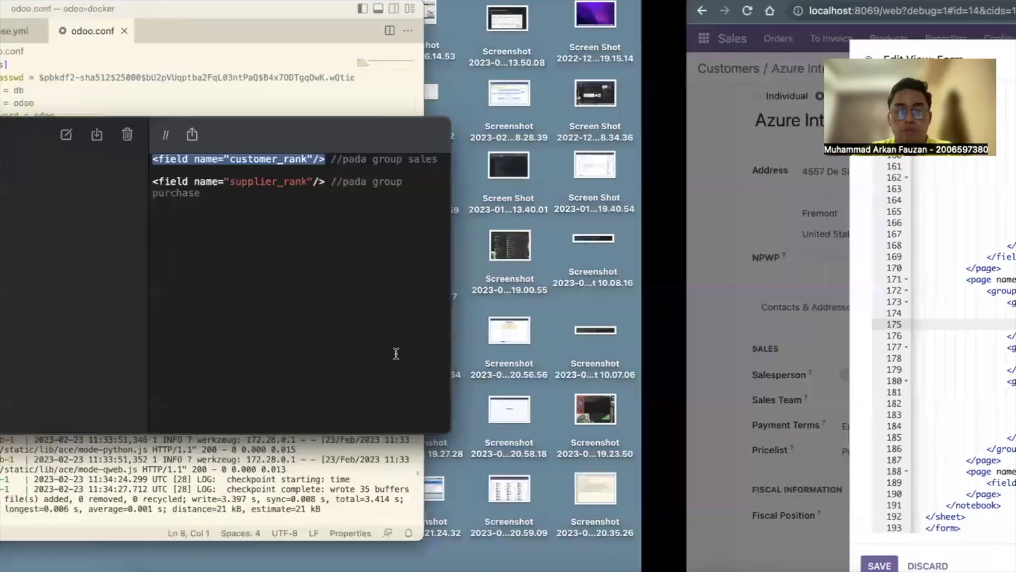
{"action": "left_click_drag", "start_coordinate": [704, 181], "coordinate": [622, 181]}
{"action": "left_click", "coordinate": [622, 181]}
{"action": "left_click_drag", "start_coordinate": [701, 183], "coordinate": [529, 183]}
{"action": "key", "text": "super+c"}
{"action": "key", "text": "ctrl+Right"}
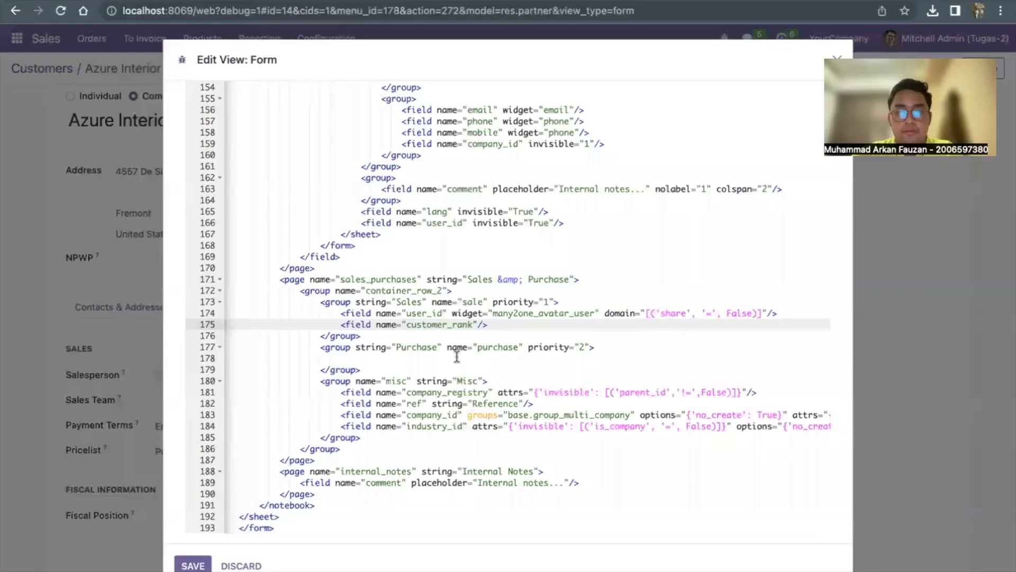
{"action": "left_click", "coordinate": [457, 357]}
{"action": "key", "text": "super+v"}
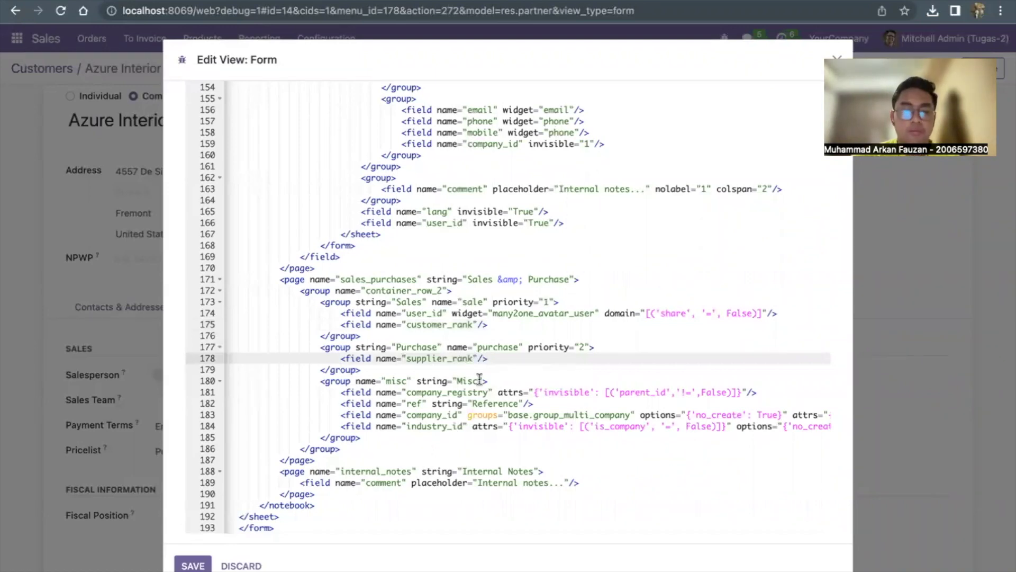
- Save the edited partner view, reload, and confirm Azure Interior shows Customer Rank 2 and Supplier Rank 4
{"action": "left_click", "coordinate": [192, 565]}
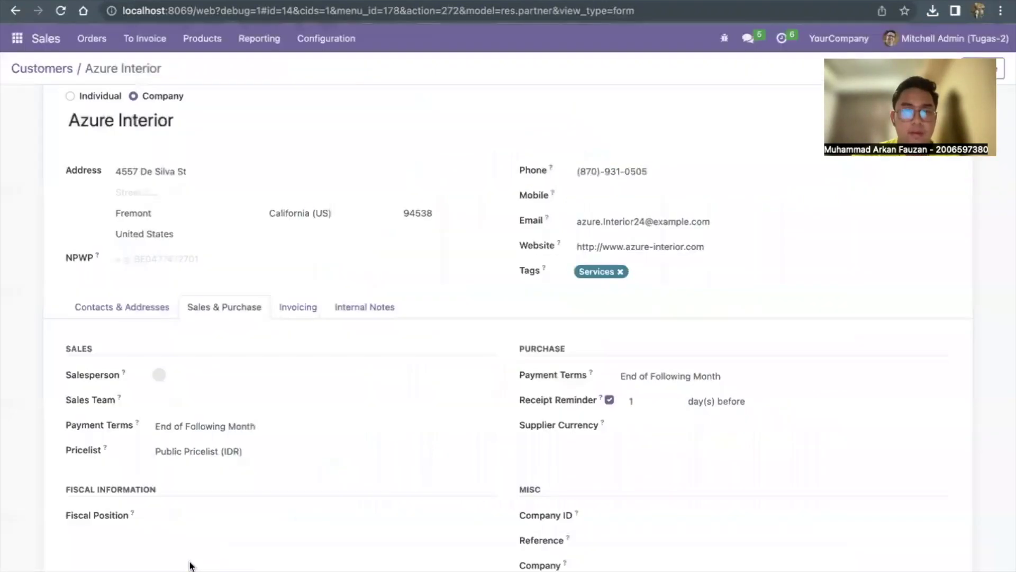
{"action": "left_click", "coordinate": [60, 11]}
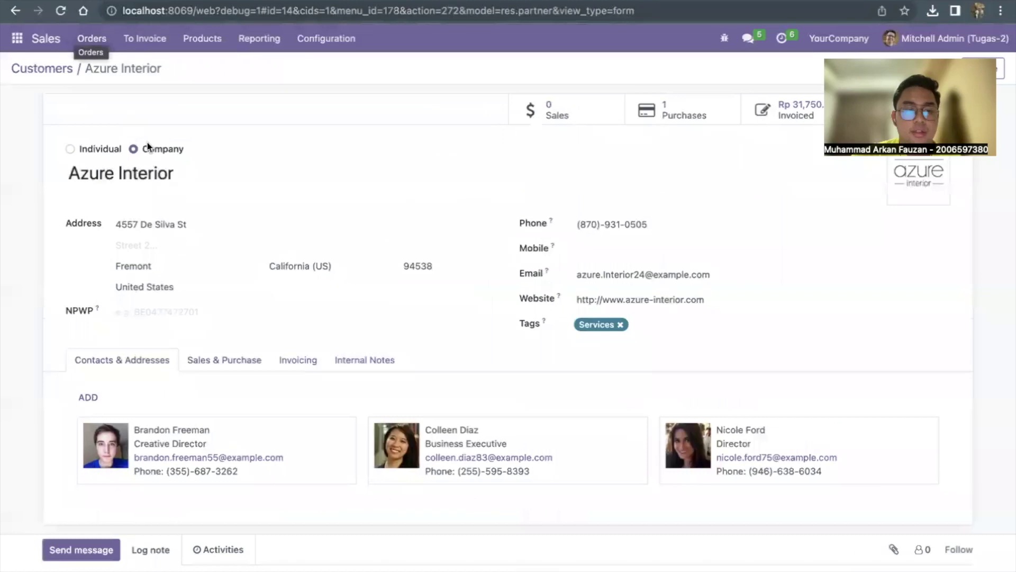
{"action": "left_click", "coordinate": [241, 365]}
{"action": "scroll", "coordinate": [239, 364], "scroll_direction": "down", "scroll_amount": 2}
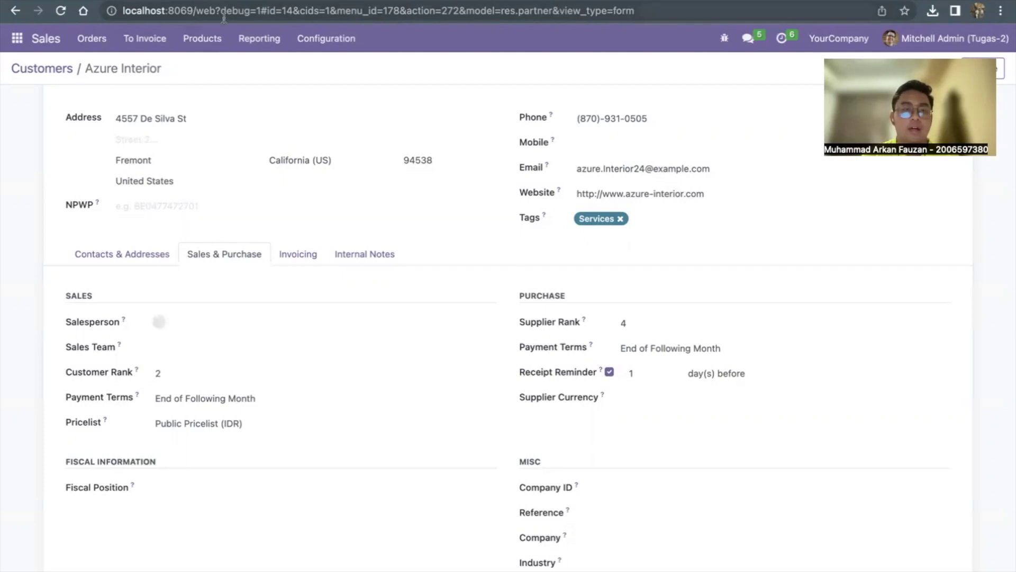
- Open the Azure Interior vendor record and verify its Sales & Purchase tab shows Customer Rank 2 and Supplier Rank 4
{"action": "left_click", "coordinate": [68, 76]}
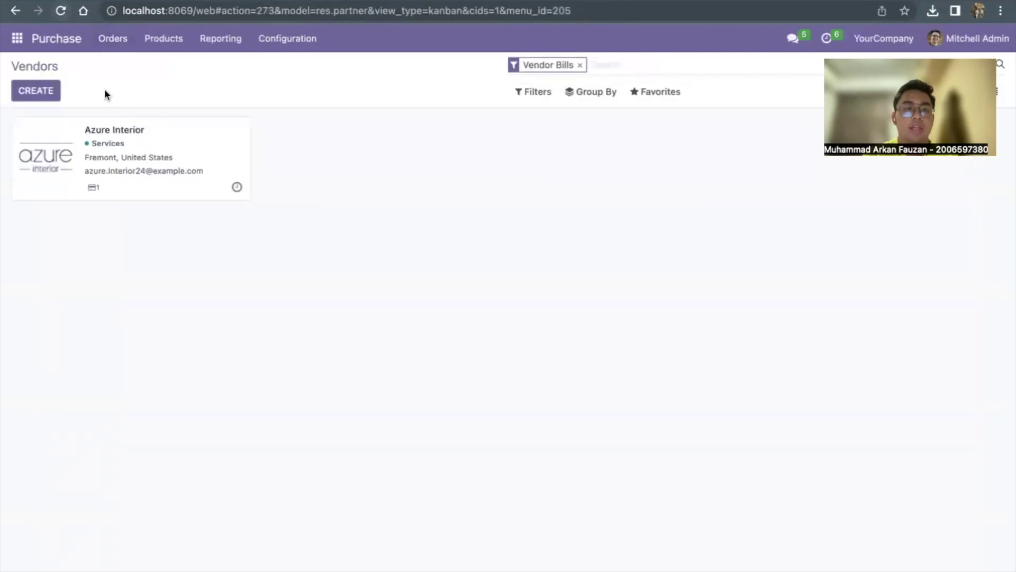
{"action": "left_click", "coordinate": [122, 144]}
{"action": "scroll", "coordinate": [248, 403], "scroll_direction": "down", "scroll_amount": 1}
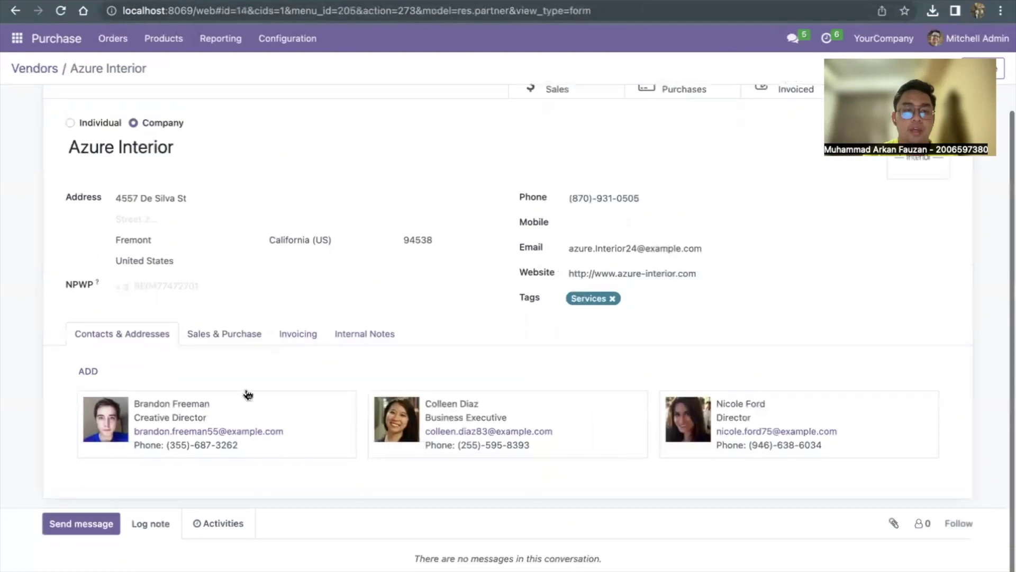
{"action": "left_click", "coordinate": [240, 334]}
{"action": "scroll", "coordinate": [309, 389], "scroll_direction": "down", "scroll_amount": 1}
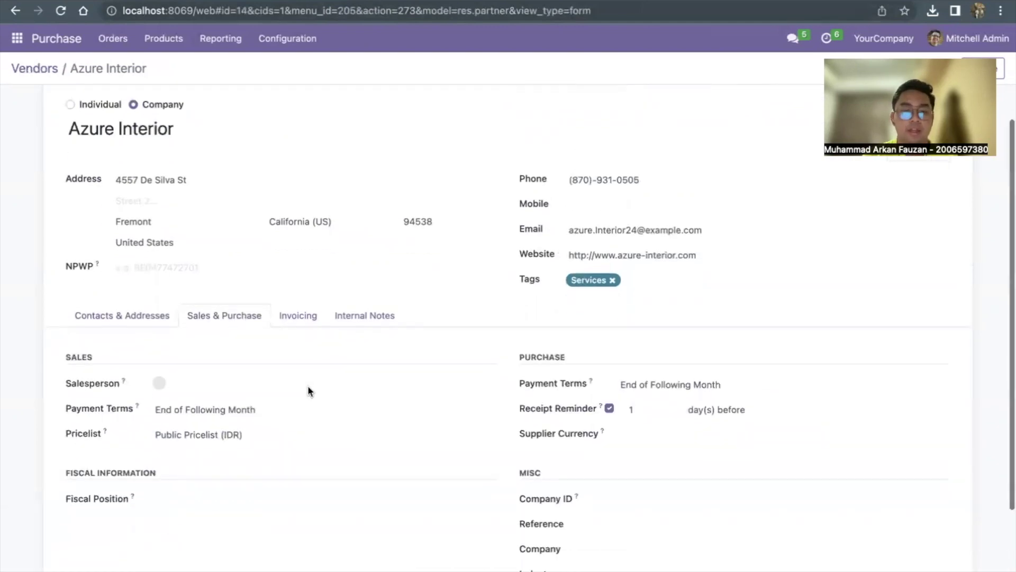
{"action": "left_click", "coordinate": [60, 10]}
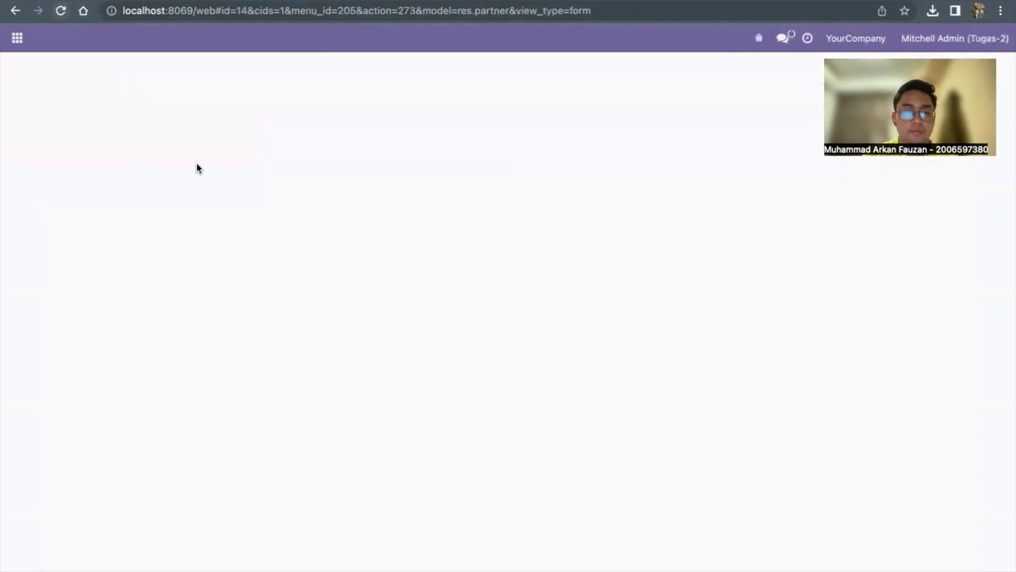
{"action": "left_click", "coordinate": [236, 334]}
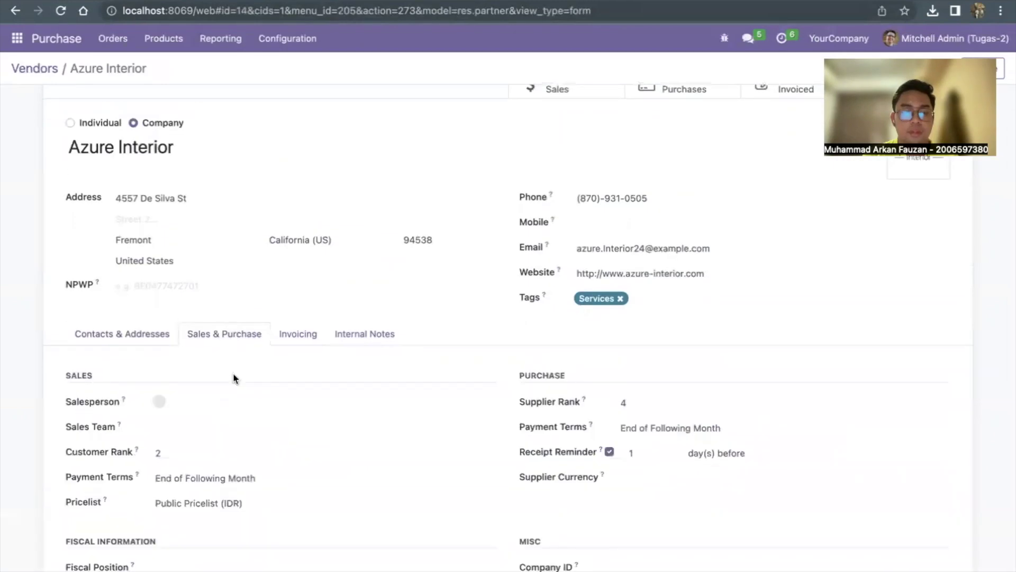
{"action": "scroll", "coordinate": [233, 376], "scroll_direction": "down", "scroll_amount": 2}
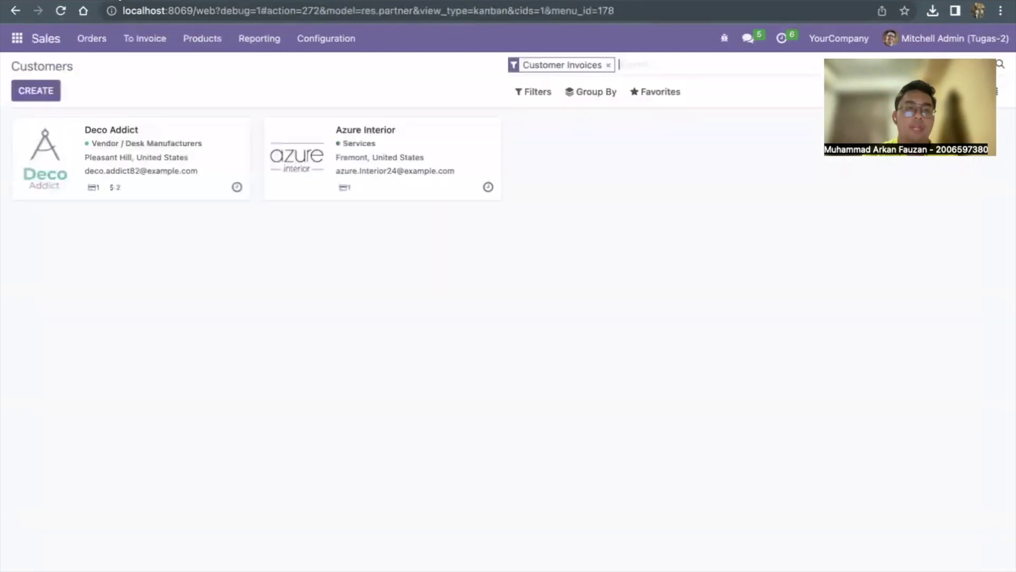
- Open the Deco Addict customer record from the Customers kanban
{"action": "left_click", "coordinate": [107, 132]}
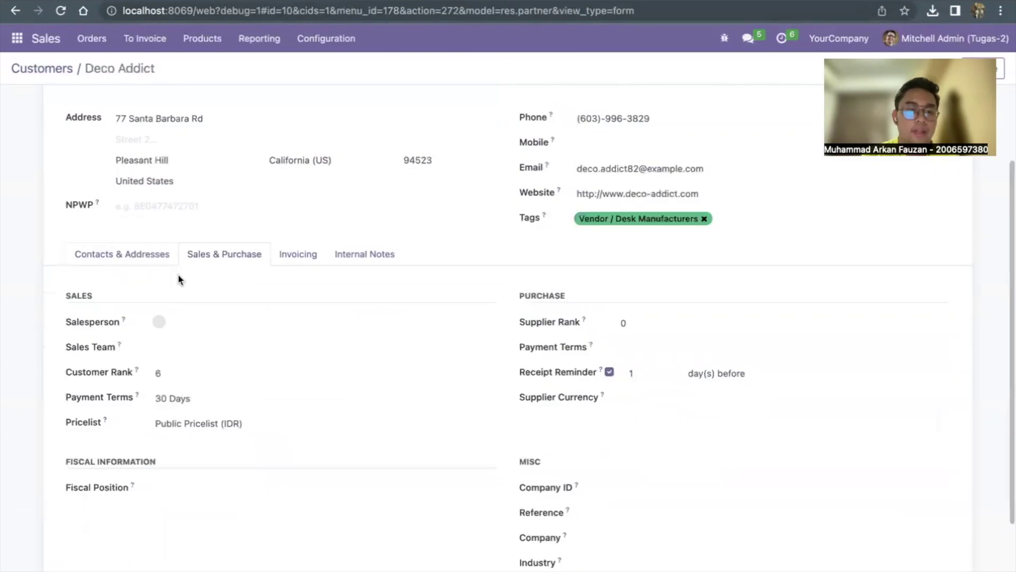